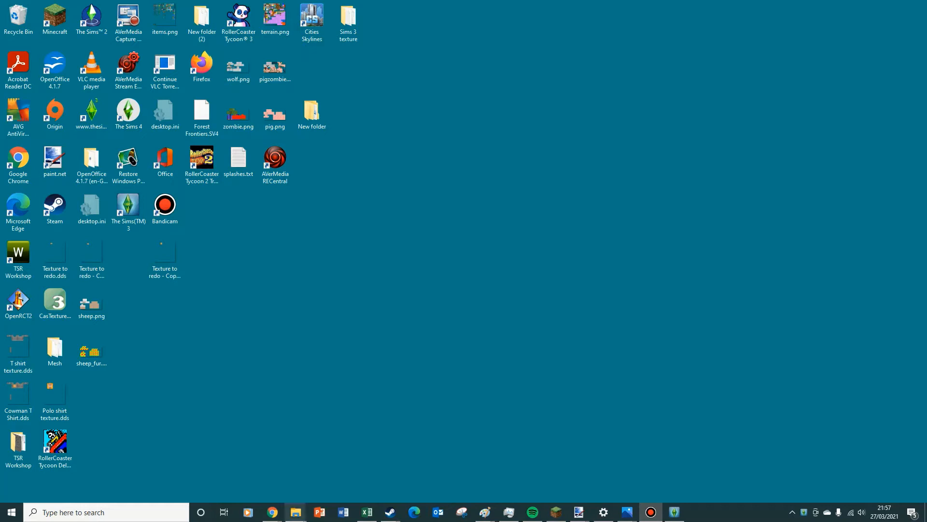
Step: Open a new File Explorer window showing This PC
mouse_move(296, 512)
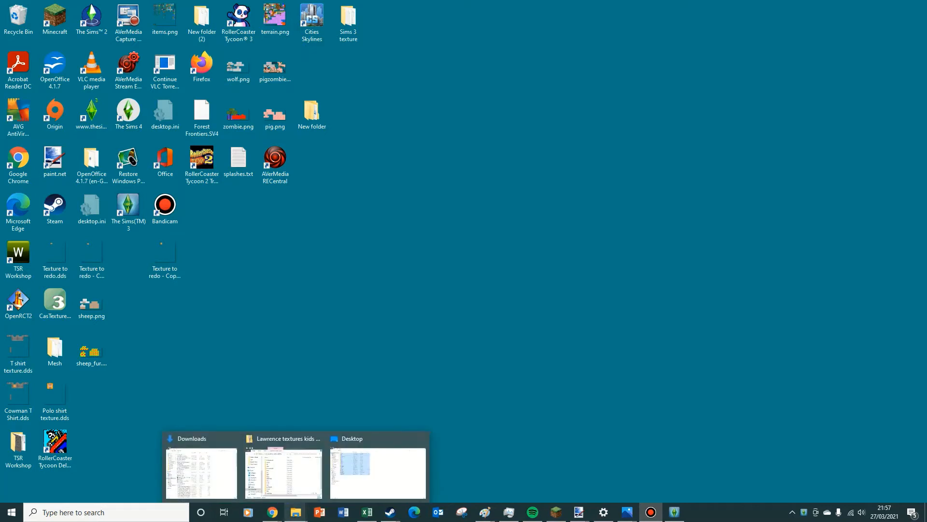
right_click(296, 512)
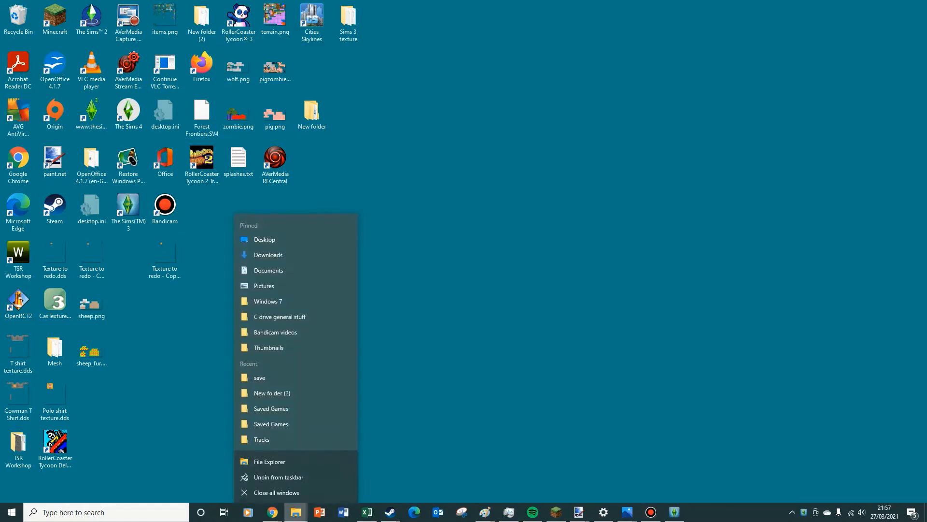
left_click(270, 460)
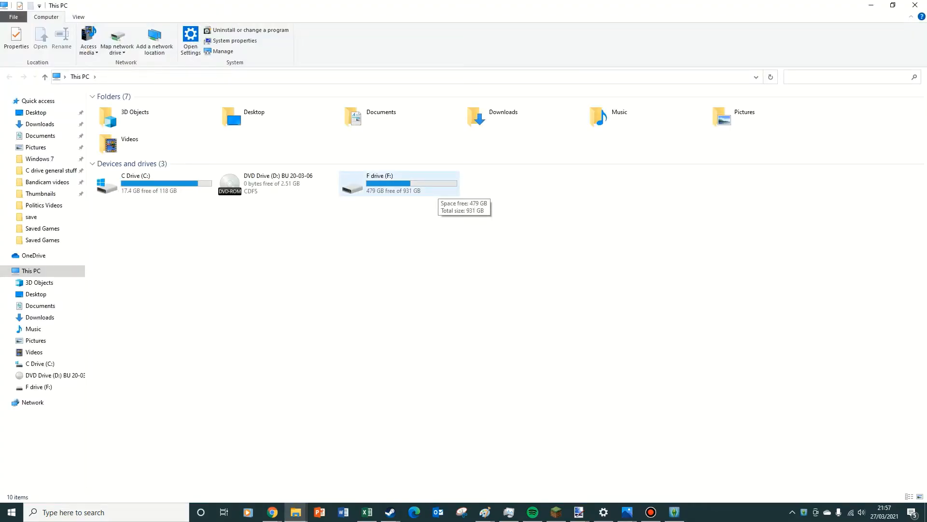
left_click(438, 189)
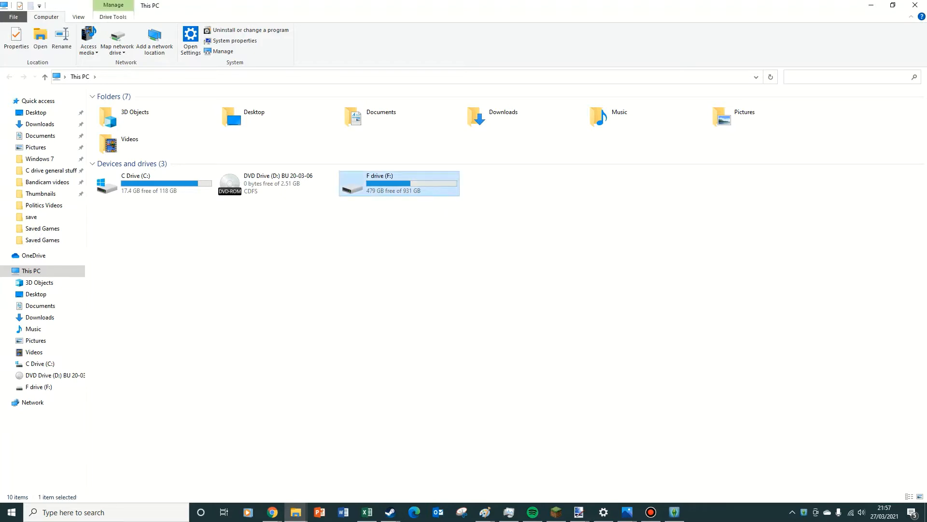
double_click(438, 189)
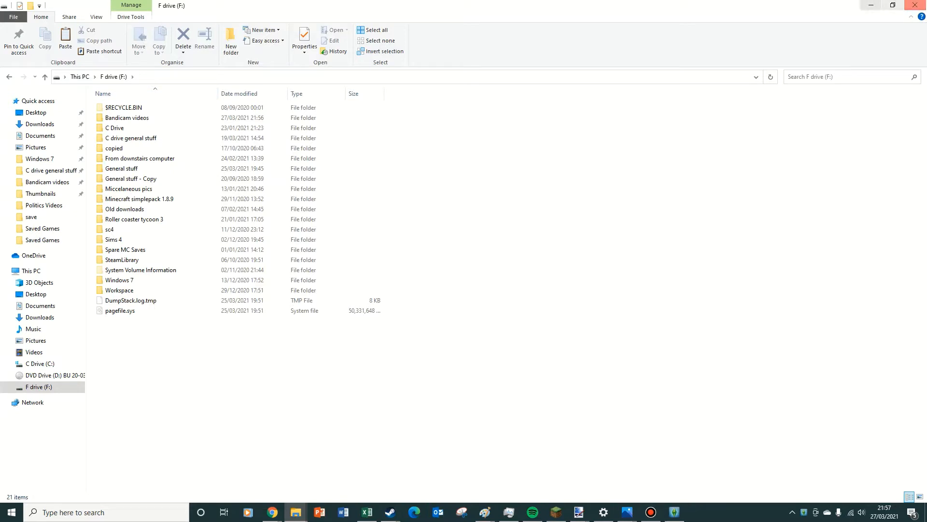
left_click(79, 76)
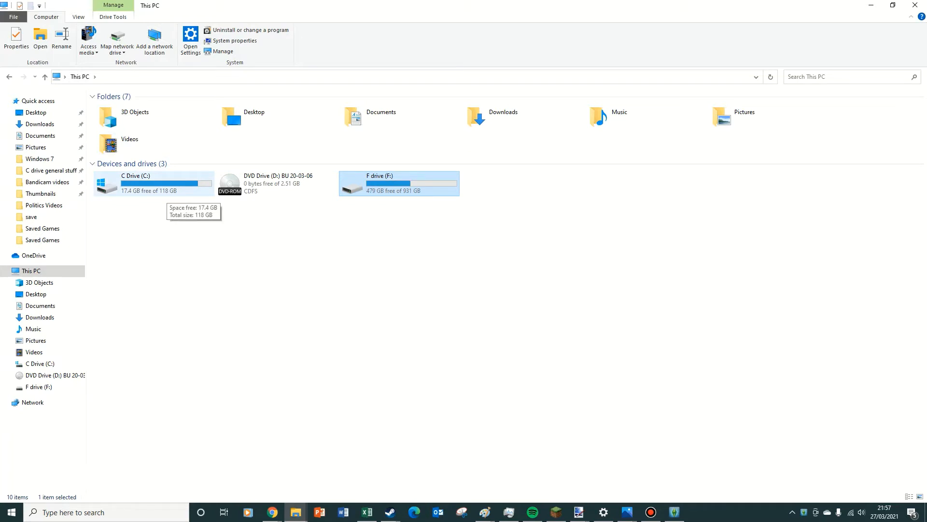
Step: Open the versions folder on the C drive under Users, User, AppData, Roaming, .minecraft
double_click(154, 183)
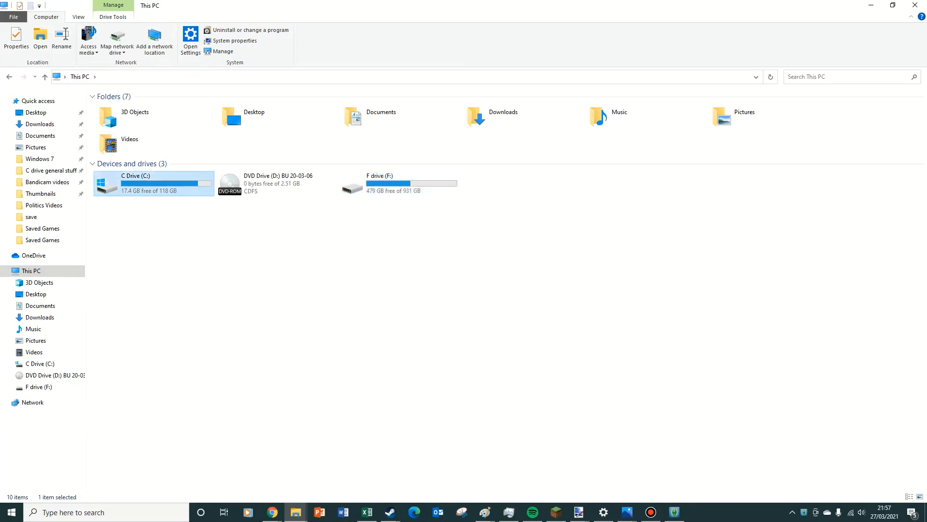
double_click(116, 290)
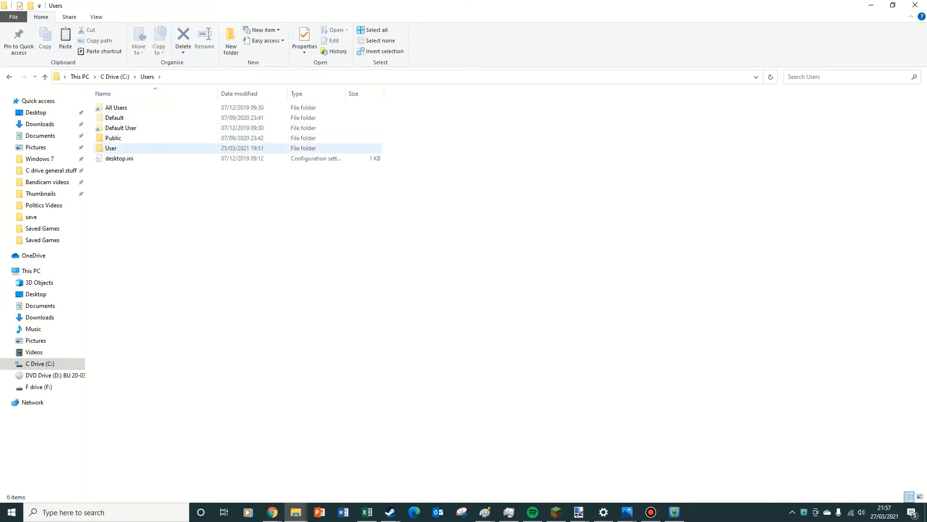
double_click(121, 148)
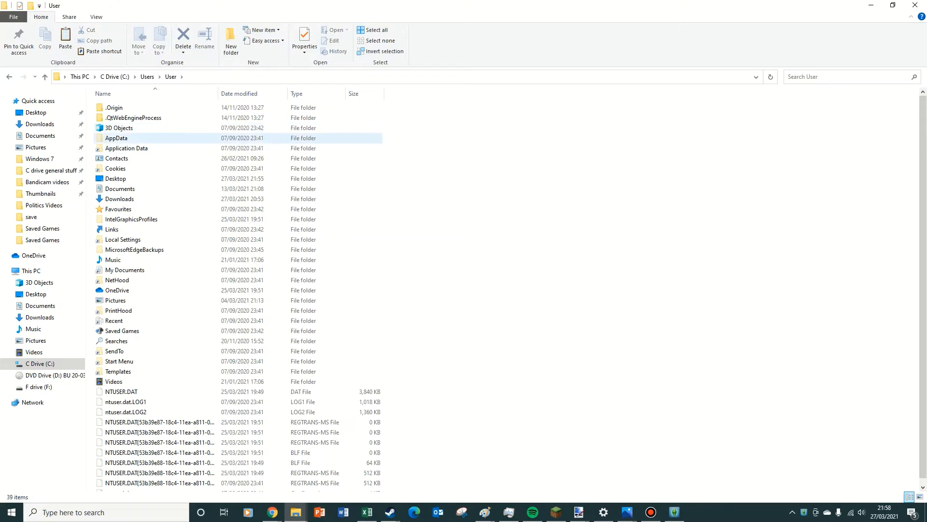
double_click(117, 138)
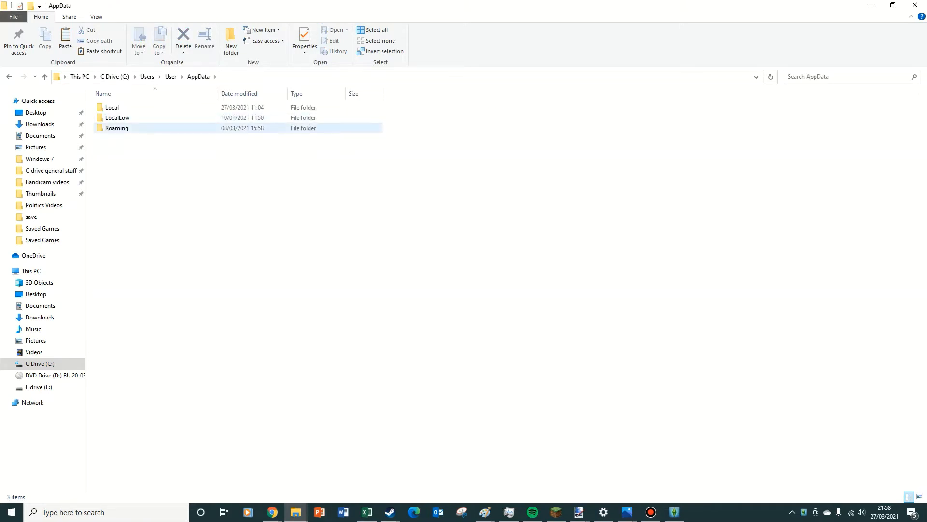
left_click(117, 128)
double_click(117, 128)
double_click(116, 107)
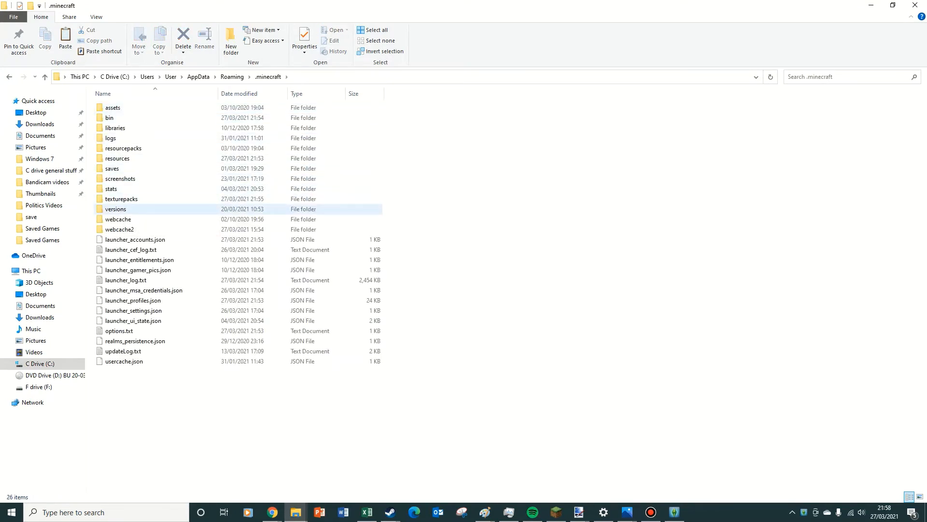
double_click(116, 209)
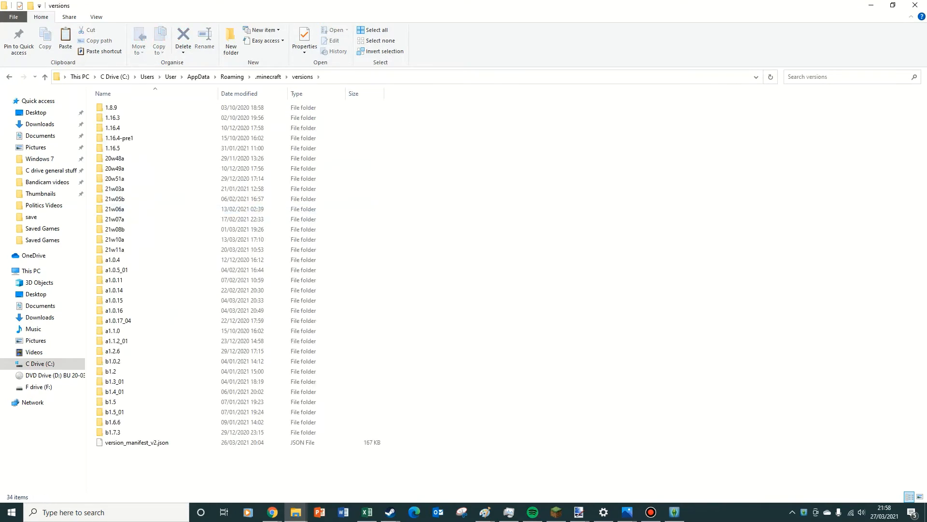
Step: Move and narrow the window to uncover the desktop icons, and open the a1.2.6 version folder
left_click_drag(488, 6, 634, 69)
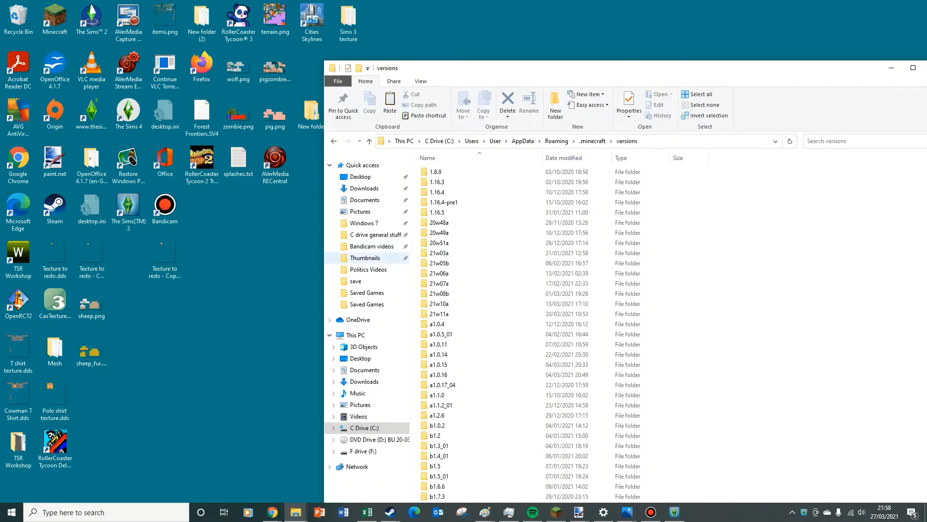
left_click_drag(324, 256, 432, 248)
scroll(628, 295, "down", 2)
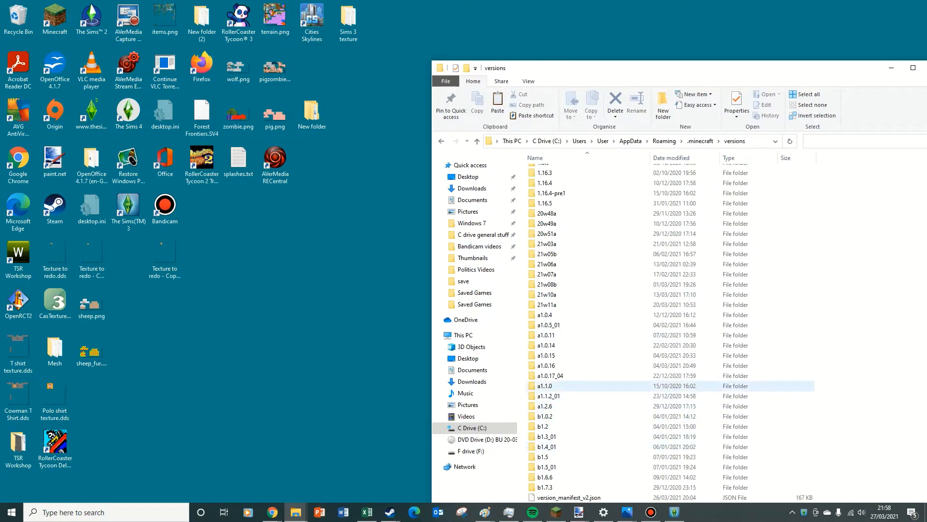
double_click(565, 405)
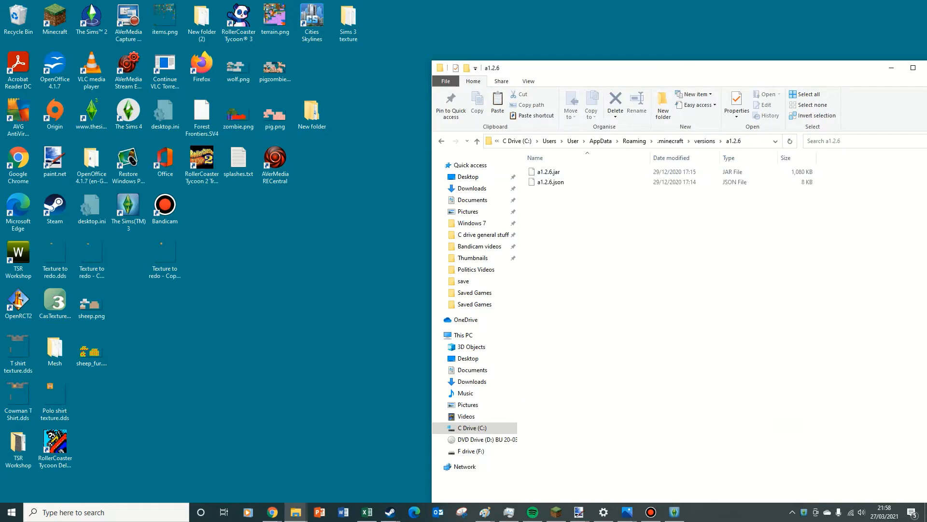
Step: Create a new folder on the desktop named Folder
right_click(210, 214)
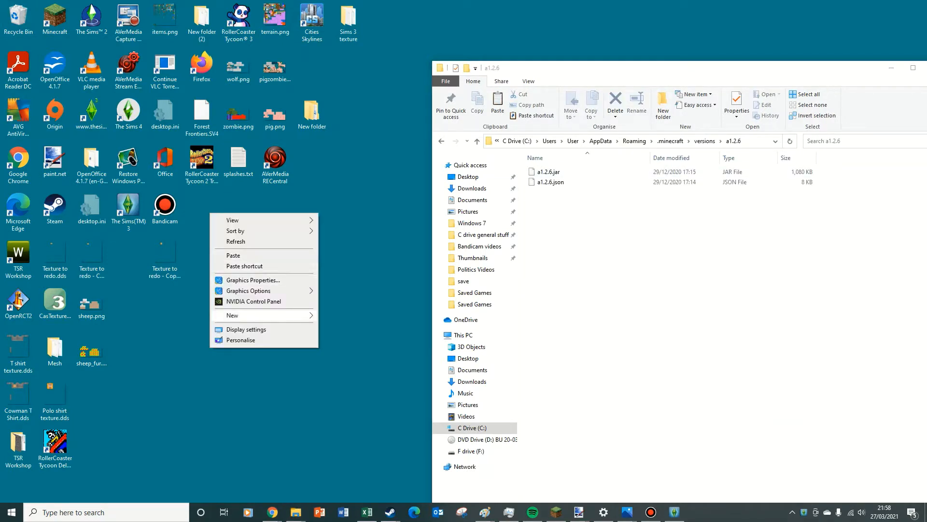
mouse_move(261, 315)
left_click(341, 316)
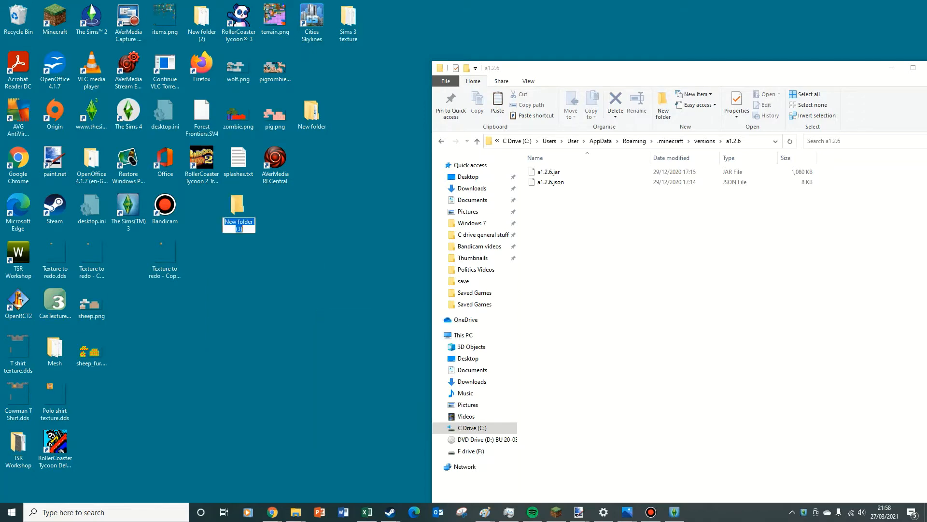
key("BackSpace")
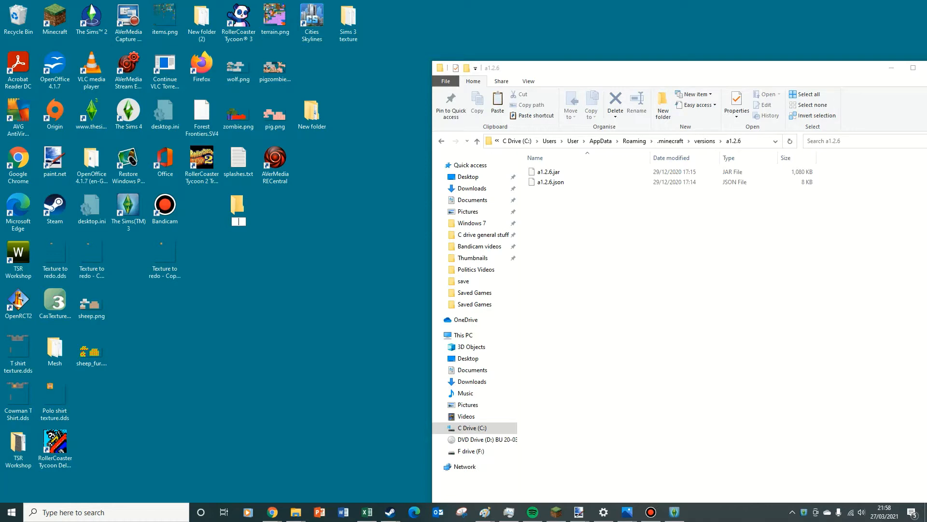
type("older")
left_click(715, 241)
Step: Copy a1.2.6.jar from the version folder into the desktop folder named Folder
left_click(588, 174)
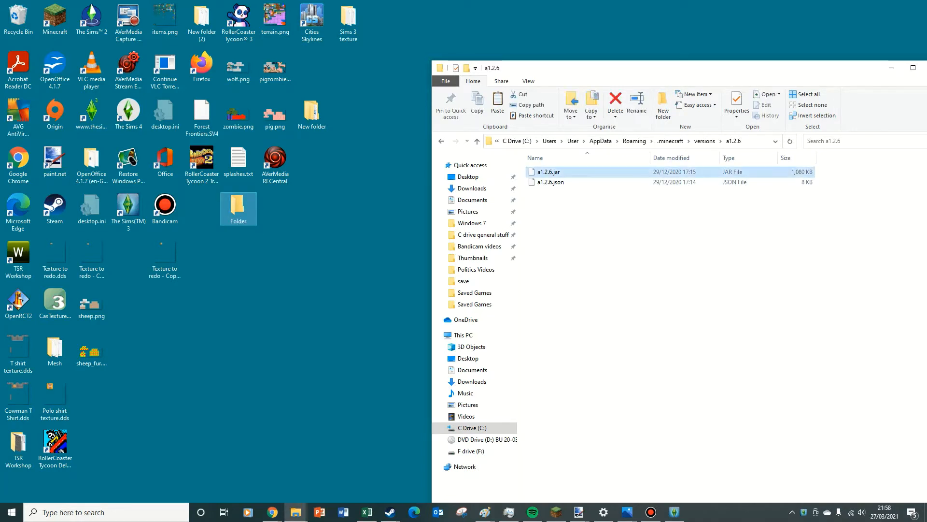
right_click(588, 175)
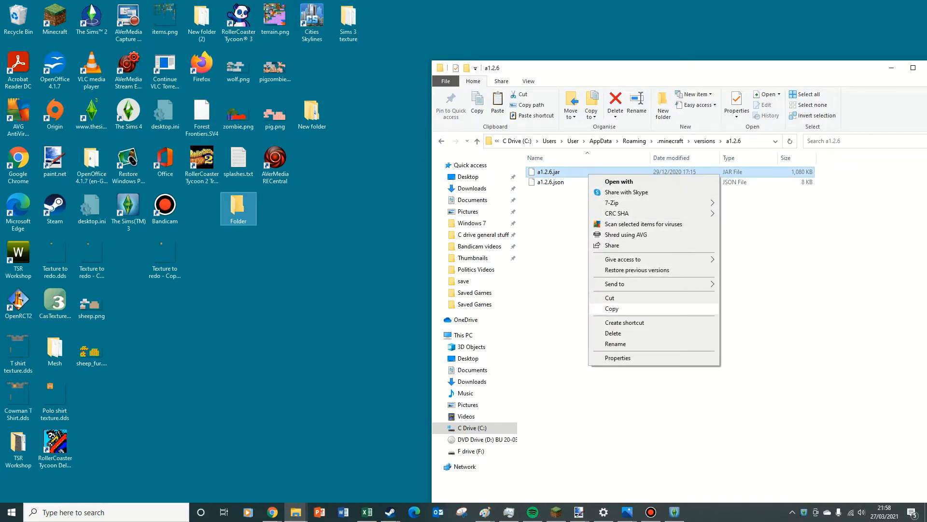
left_click(612, 308)
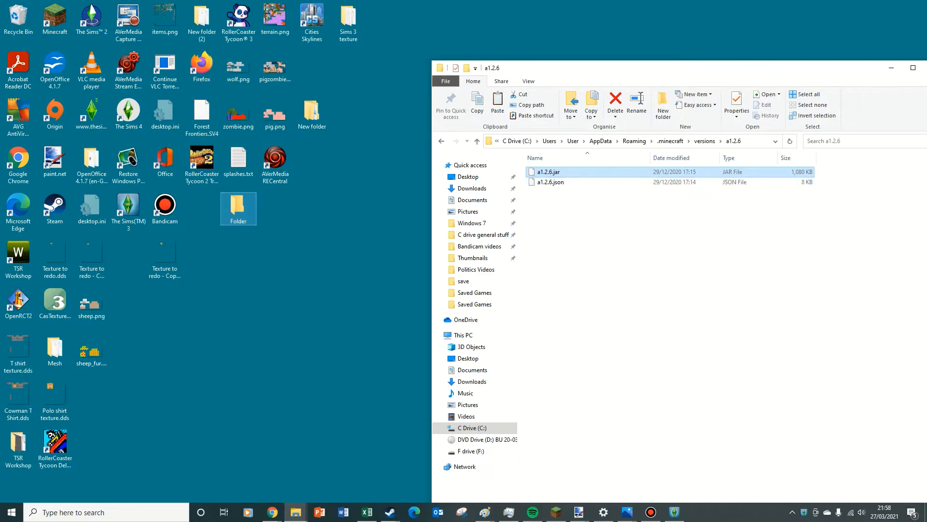
double_click(239, 208)
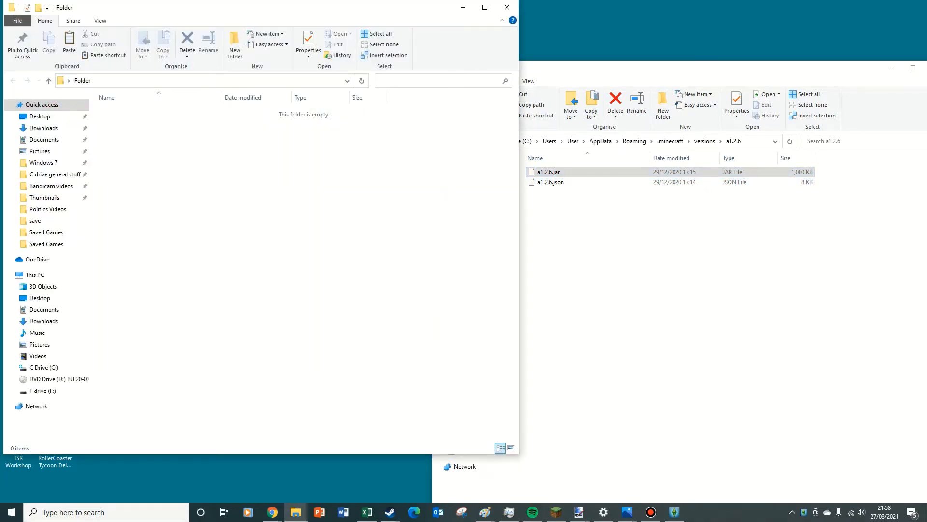
right_click(273, 166)
left_click(292, 233)
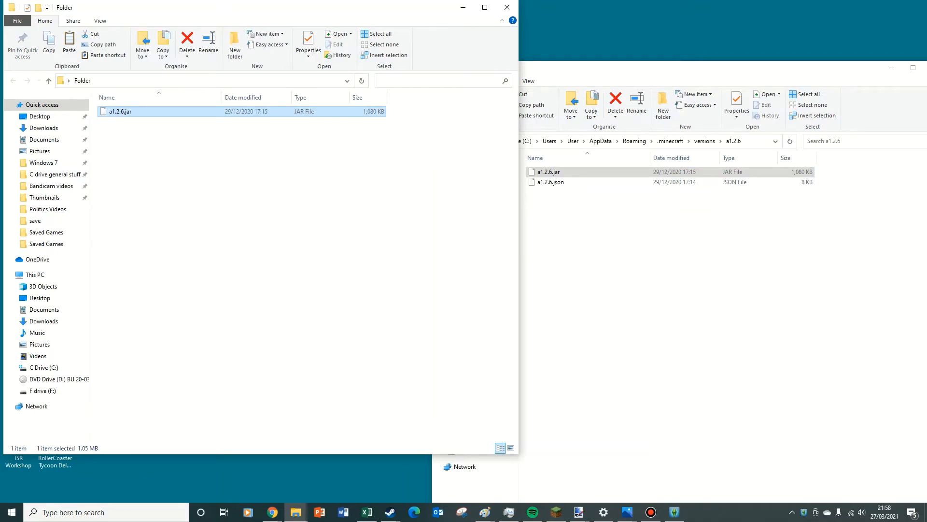
Step: Extract the copied a1.2.6.jar directly into its current folder with 7-Zip
right_click(225, 112)
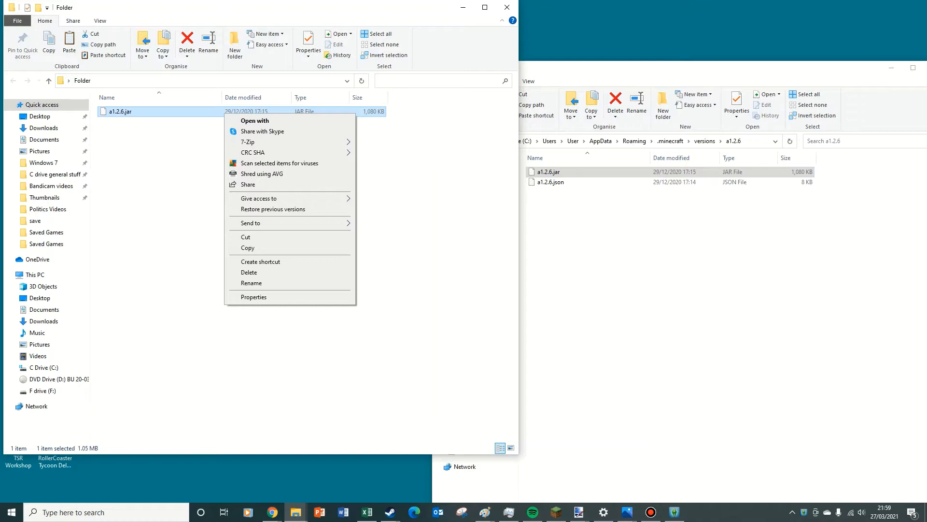
mouse_move(271, 142)
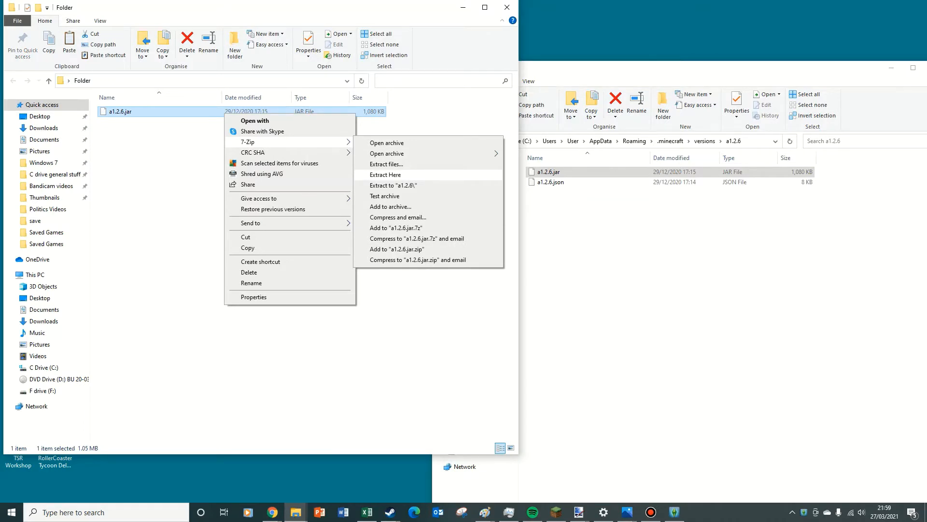
left_click(385, 175)
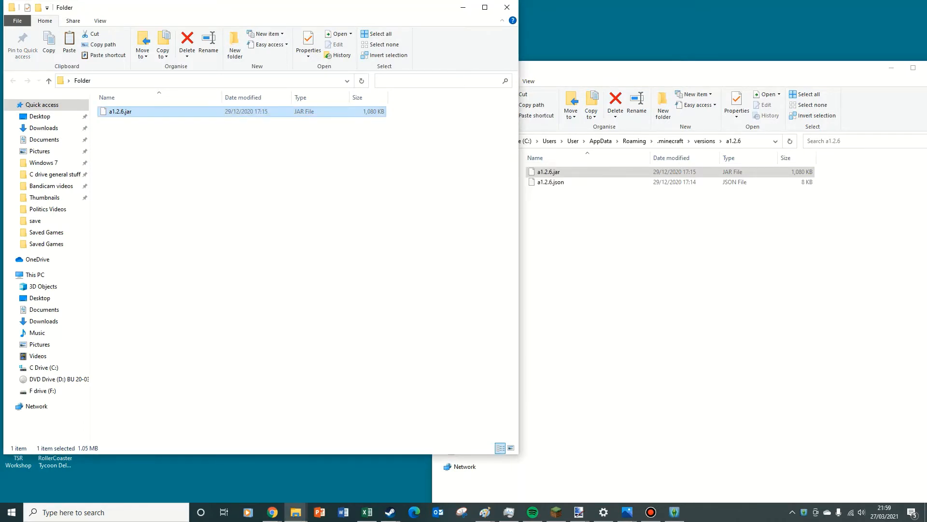
Step: Move the window clear of the desktop folder icons and sort the extracted files by type in descending order
left_click_drag(407, 8, 727, 51)
scroll(483, 245, "down", 5)
scroll(482, 246, "up", 5)
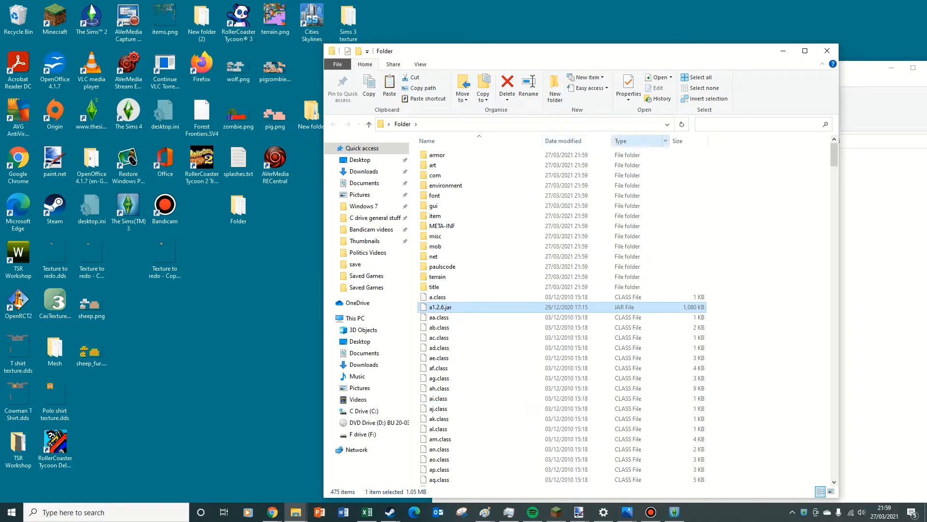
left_click(628, 141)
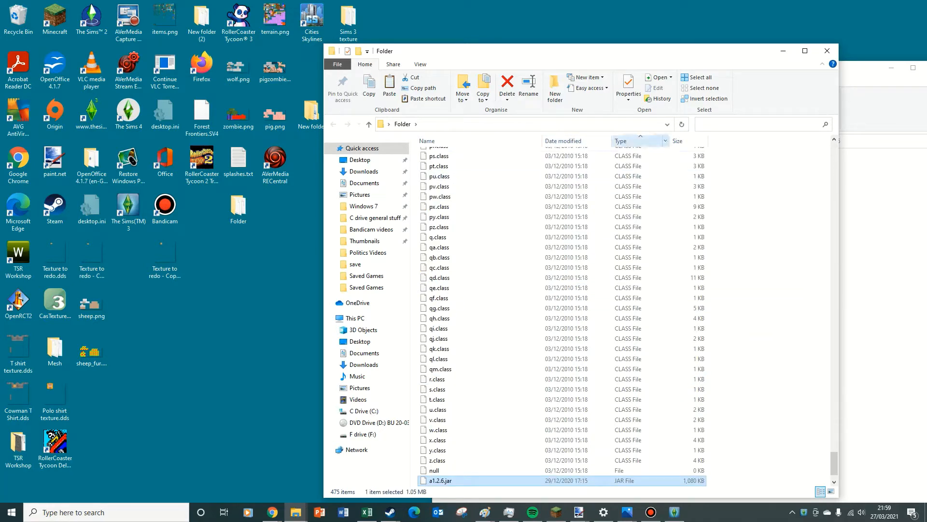
left_click(628, 141)
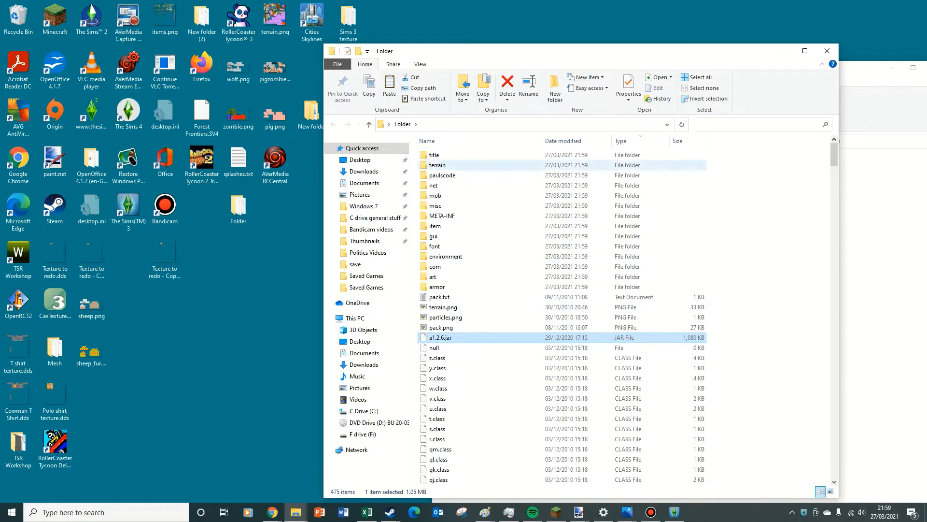
Step: Select and copy all extracted subfolders together with pack.txt, terrain.png, particles.png and pack.png
left_click_drag(710, 329, 575, 145)
right_click(563, 155)
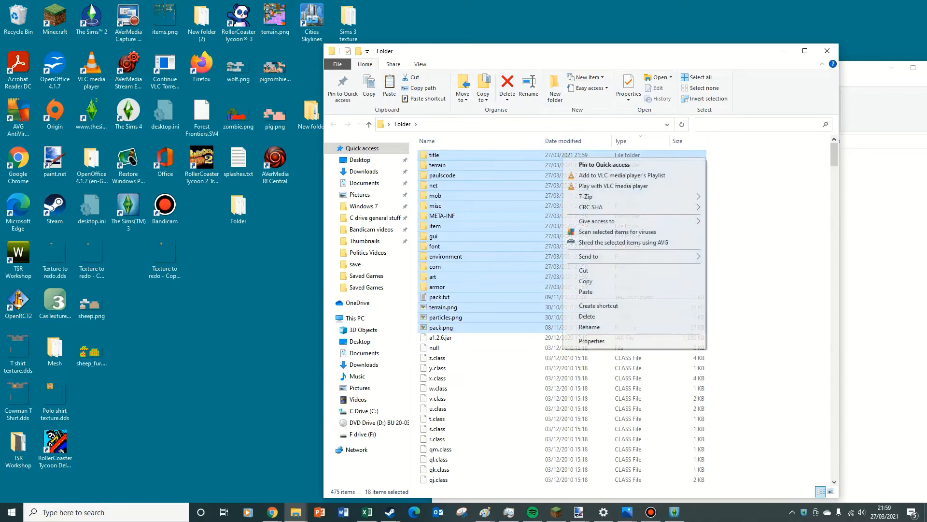
left_click(580, 281)
Step: Create a desktop folder named Workspace and move the selected subfolders, text file and PNG files into it
right_click(274, 198)
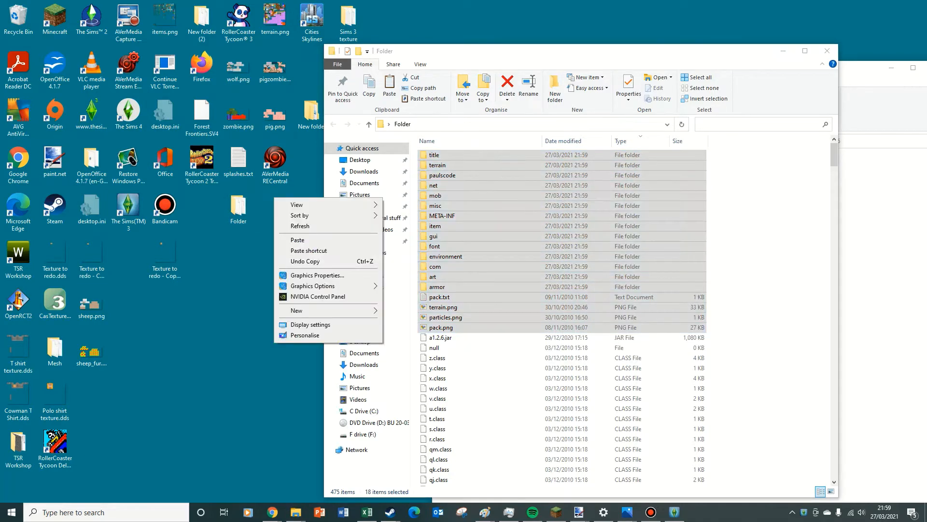
mouse_move(333, 310)
left_click(405, 311)
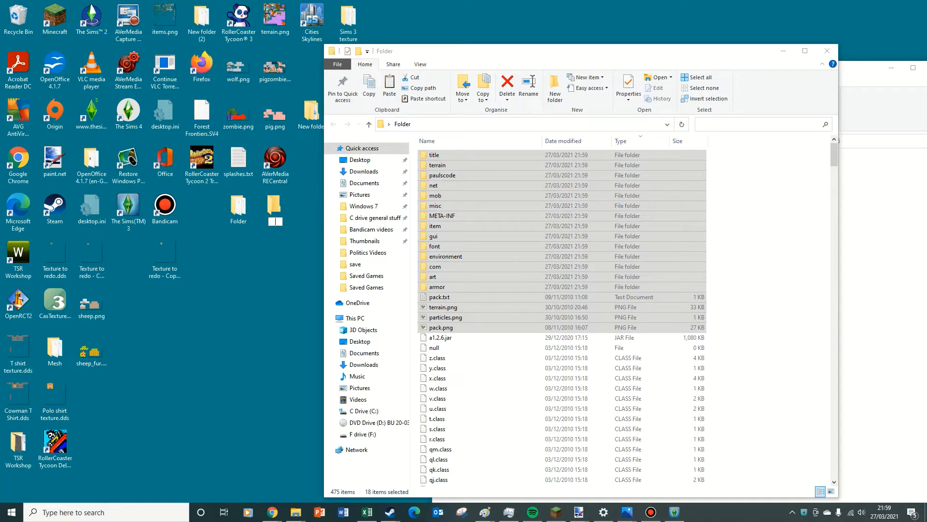
type("Workspace")
left_click_drag(570, 225, 273, 213)
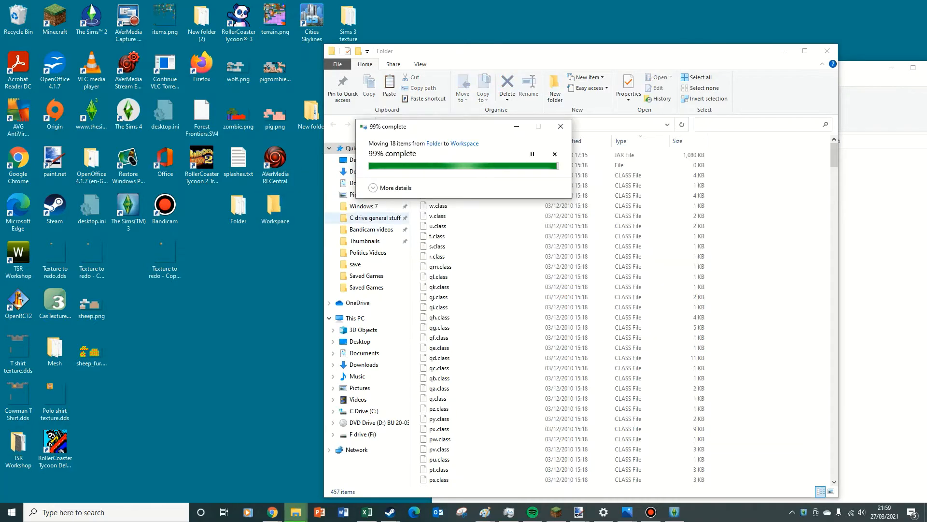
Step: Move the desktop folder named Folder to the Recycle Bin and open the Workspace folder
left_click_drag(240, 211, 24, 20)
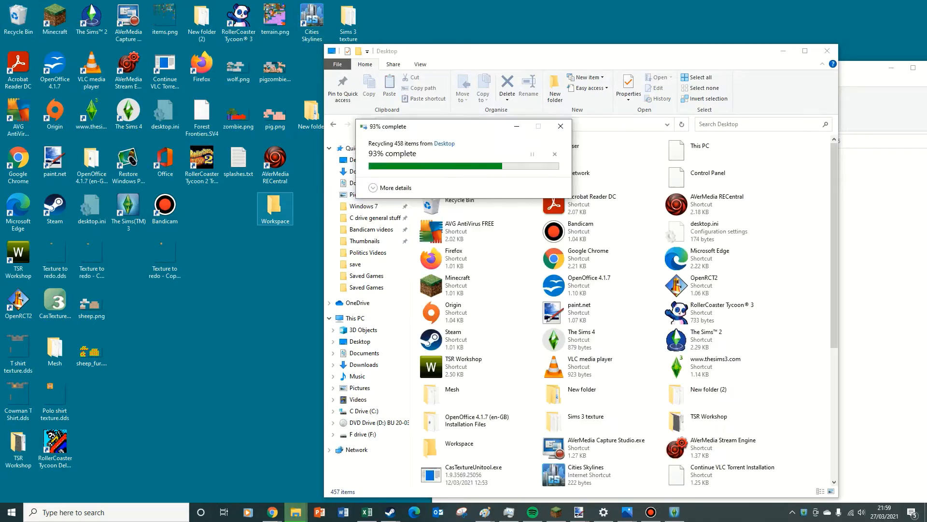
double_click(275, 209)
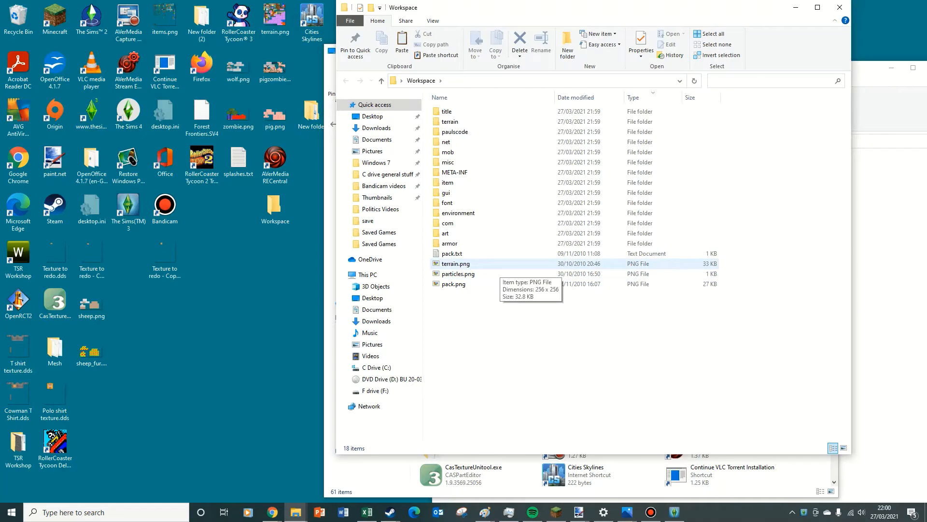
Step: Open terrain.png from the Workspace folder in paint.net
left_click(499, 265)
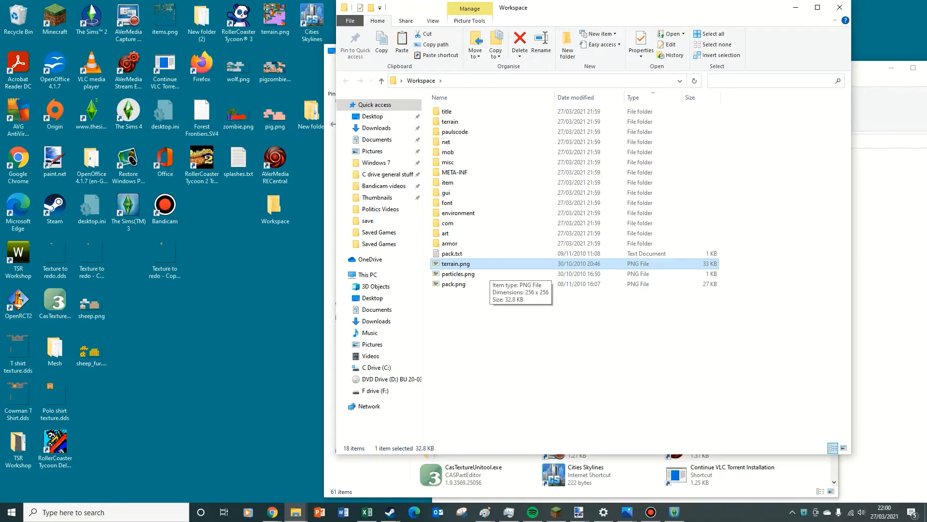
right_click(487, 265)
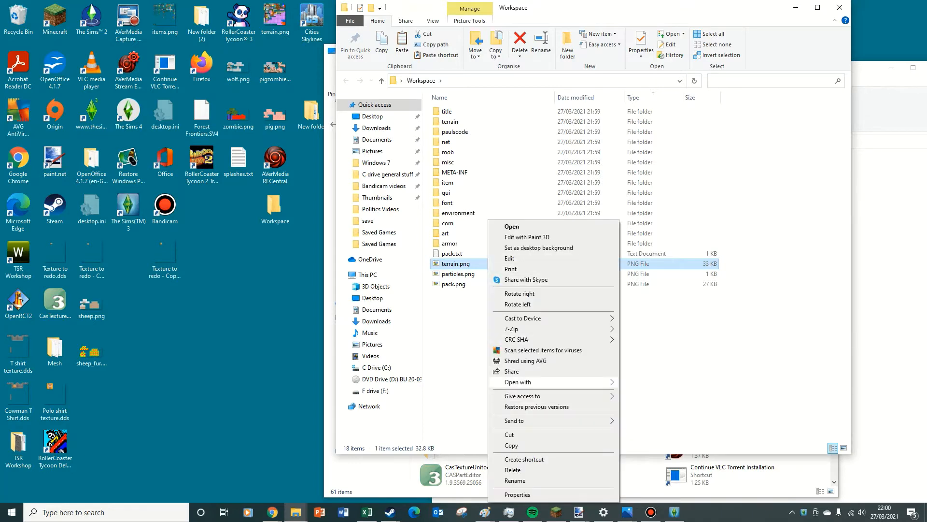
mouse_move(531, 381)
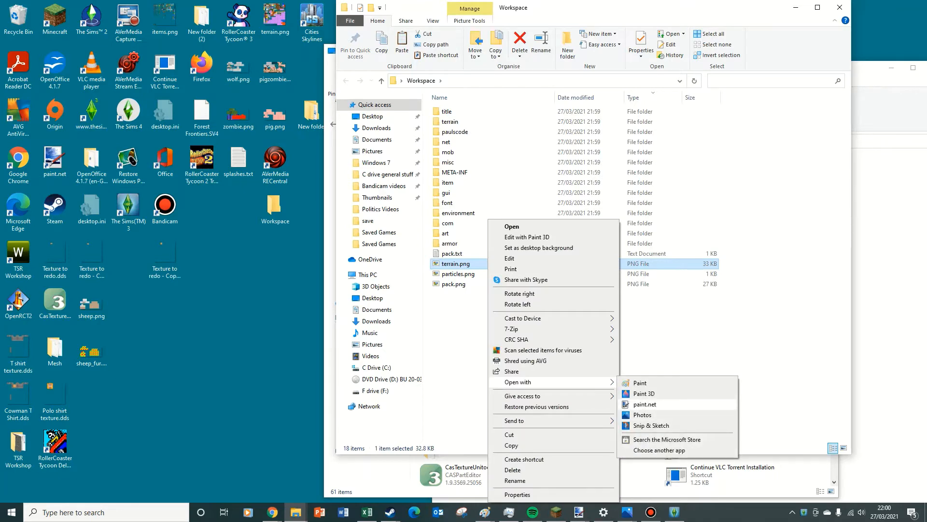
left_click(645, 404)
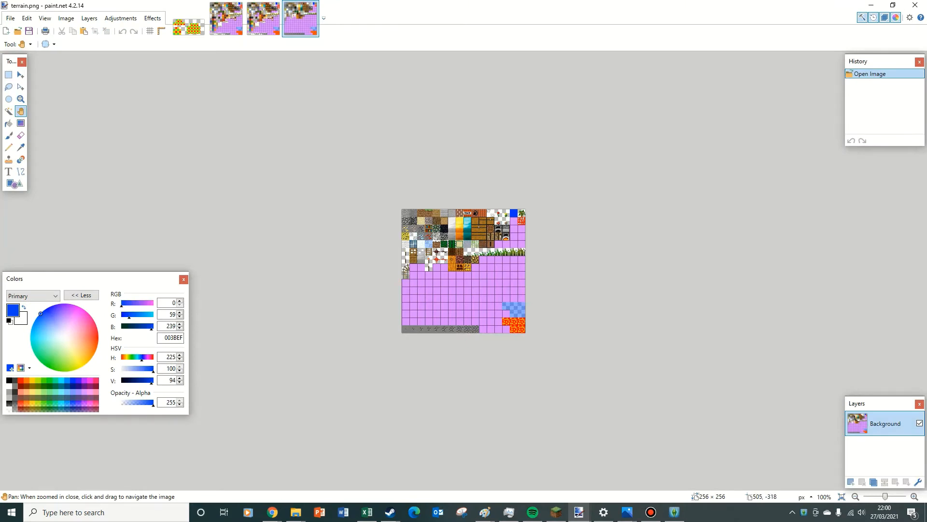
Step: Select the 16 × 16 stone tile, second in the top row, and paint it over with the grey 8F8F8F sampled from it
left_click(21, 98)
left_click(437, 241)
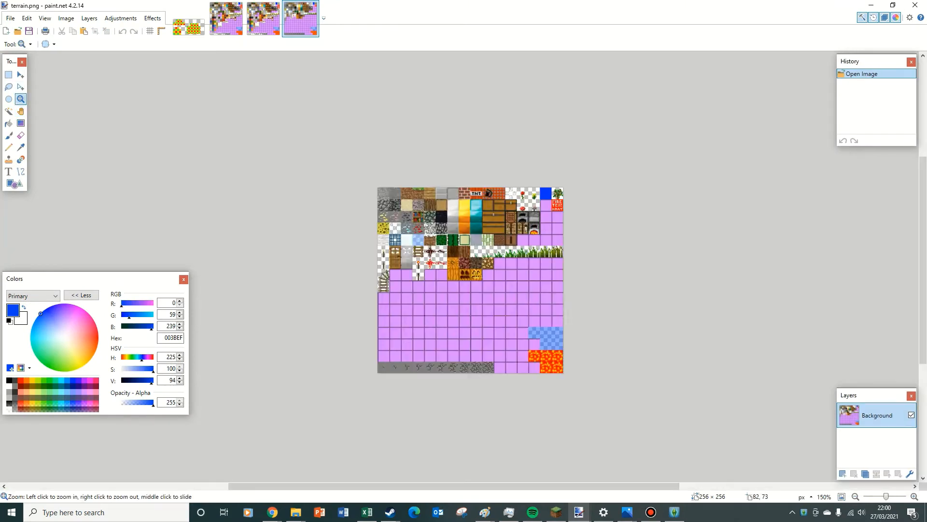
left_click(437, 242)
left_click(437, 242)
scroll(560, 239, "down", 3)
scroll(568, 240, "up", 4)
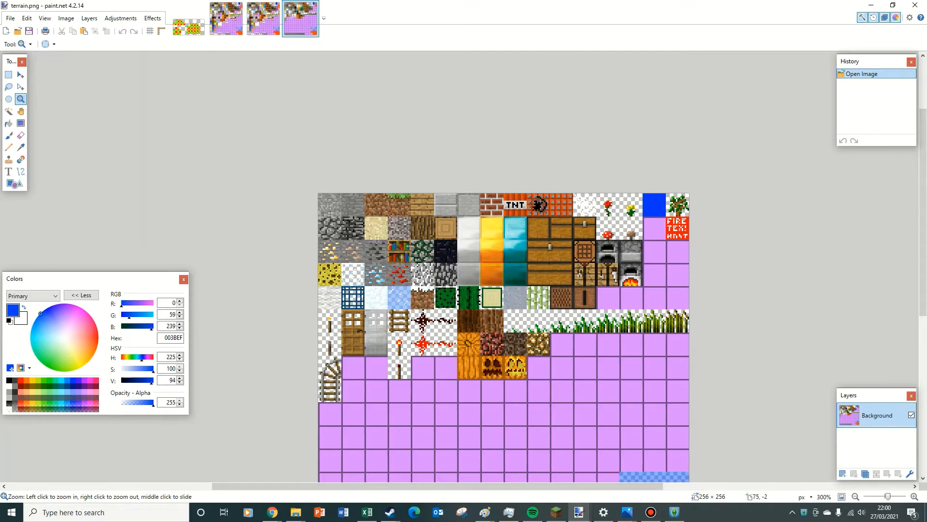
left_click(357, 203)
left_click(356, 202)
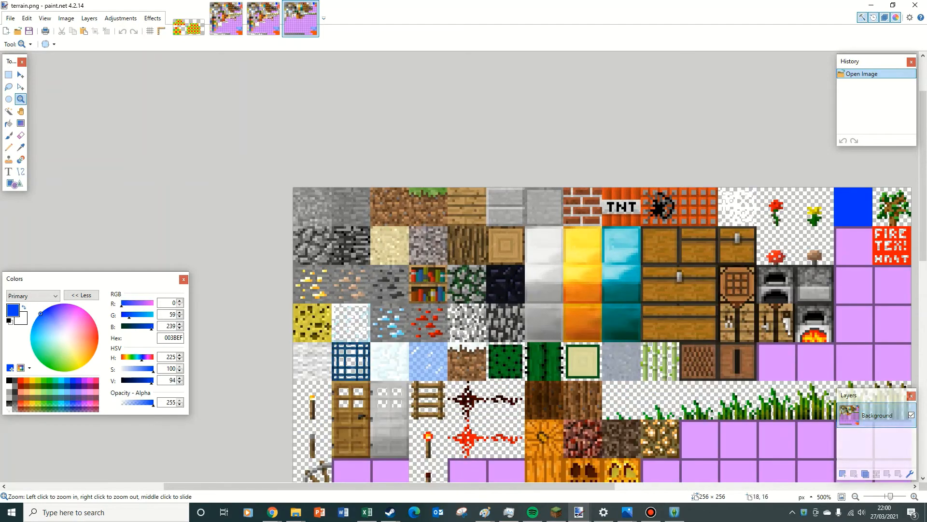
scroll(344, 194, "up", 10)
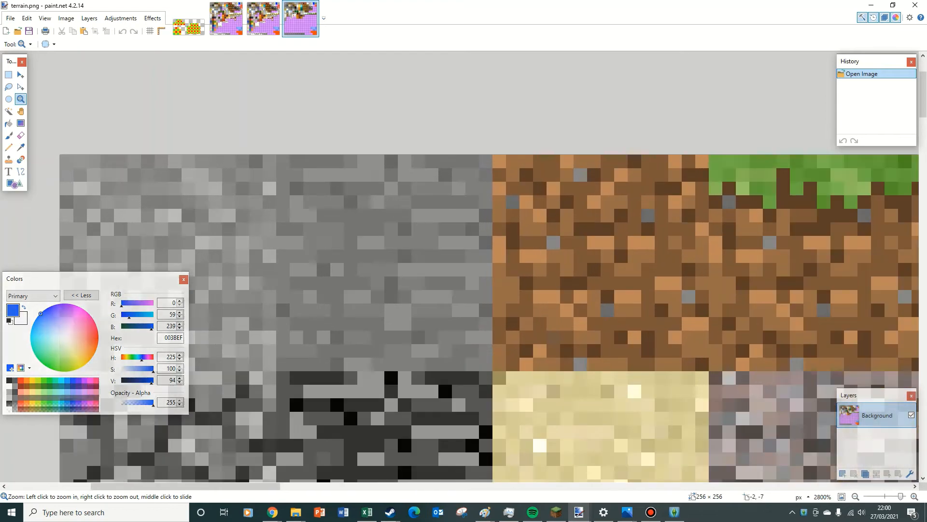
key("s")
left_click_drag(281, 160, 486, 365)
left_click(20, 147)
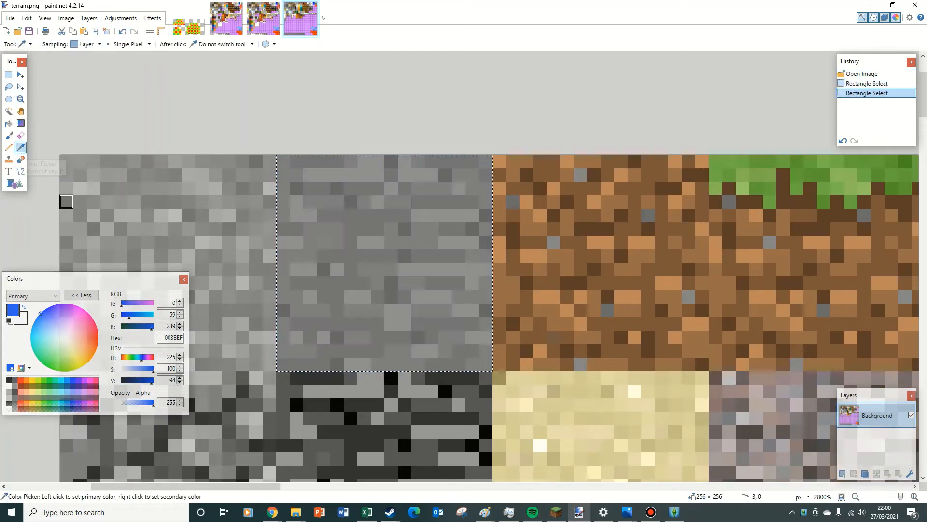
left_click(377, 215)
left_click(8, 135)
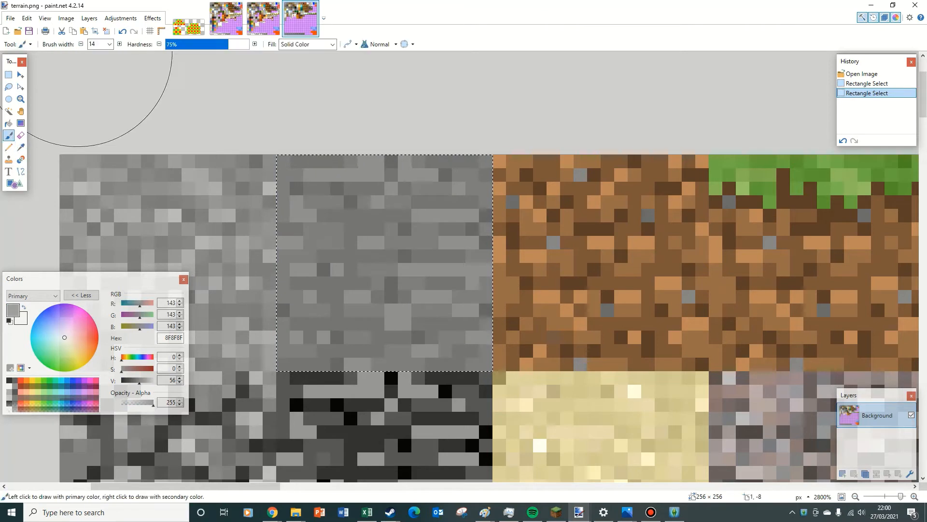
mouse_move(383, 208)
left_mouse_down()
mouse_move(320, 250)
mouse_move(522, 183)
mouse_move(303, 195)
left_mouse_up()
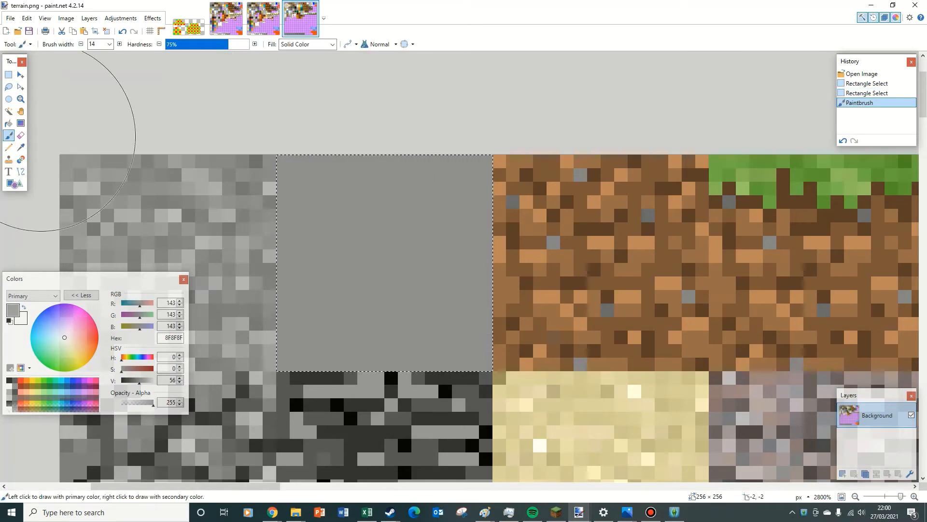
Step: Select the 16 × 16 dirt tile beside the stone and paint it over with the brown 966C4A sampled from it
left_click(8, 75)
left_click_drag(709, 155, 498, 370)
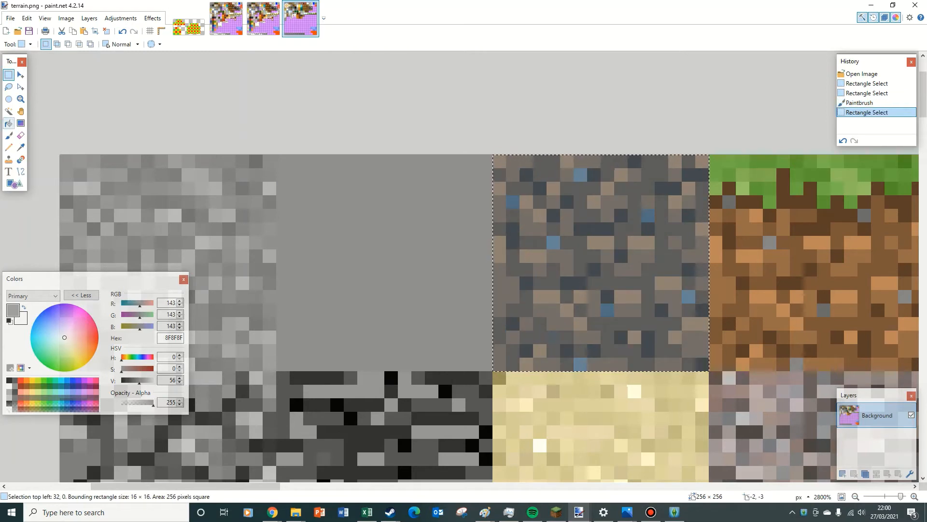
left_click_drag(580, 188, 567, 201)
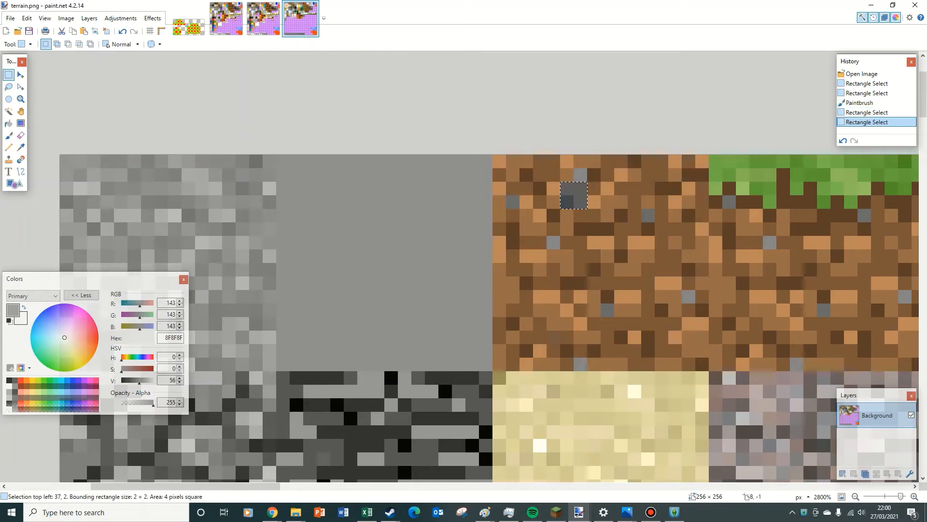
mouse_move(499, 162)
left_mouse_down()
mouse_move(702, 324)
mouse_move(703, 366)
left_mouse_up()
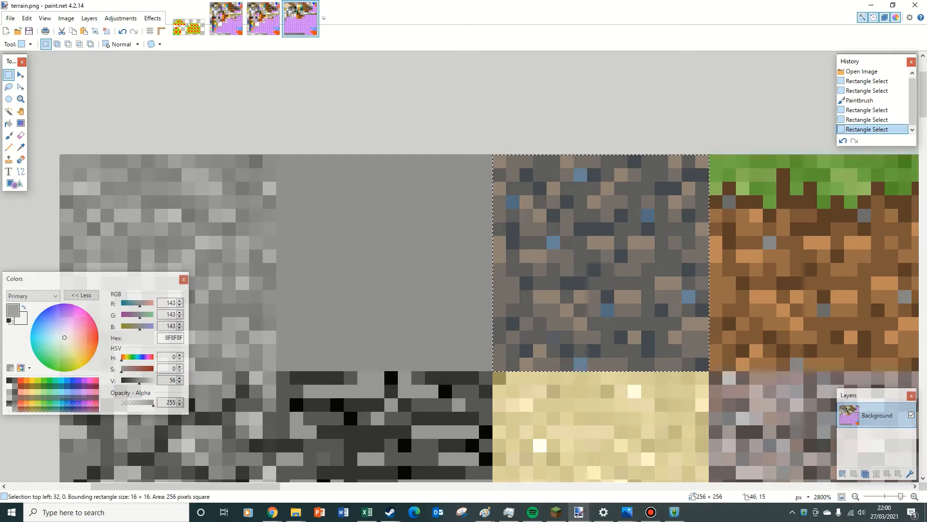
left_click(21, 147)
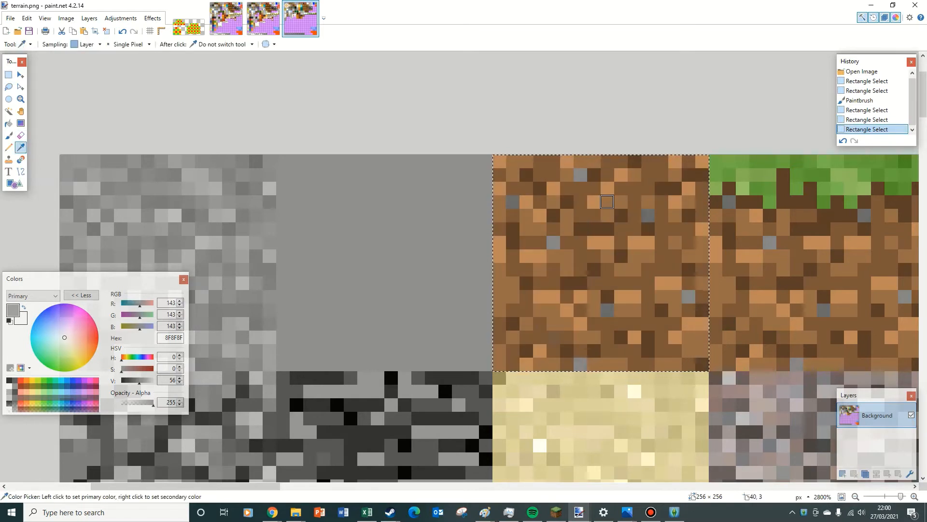
left_click(580, 201)
left_click(9, 135)
mouse_move(583, 228)
left_mouse_down()
mouse_move(661, 290)
mouse_move(549, 176)
left_mouse_up()
Step: Select the 16 × 16 bedrock tile below the stone and paint it over with the dark grey 333333 sampled from it
scroll(507, 311, "down", 3)
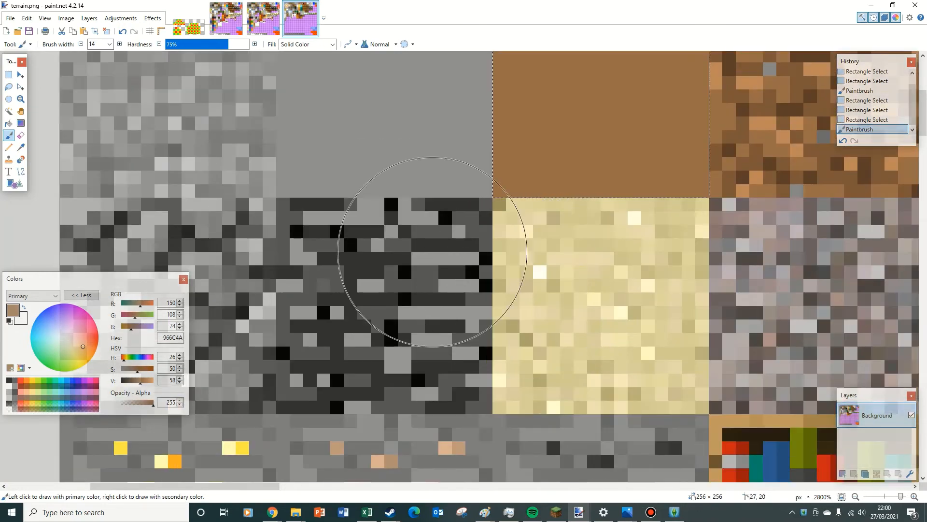
left_click(8, 75)
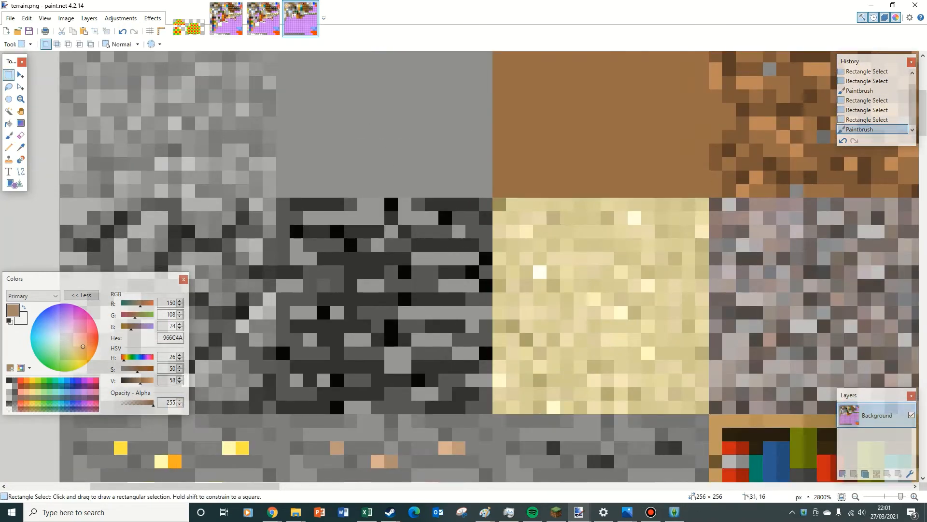
mouse_move(492, 199)
left_mouse_down()
mouse_move(337, 380)
mouse_move(277, 414)
left_mouse_up()
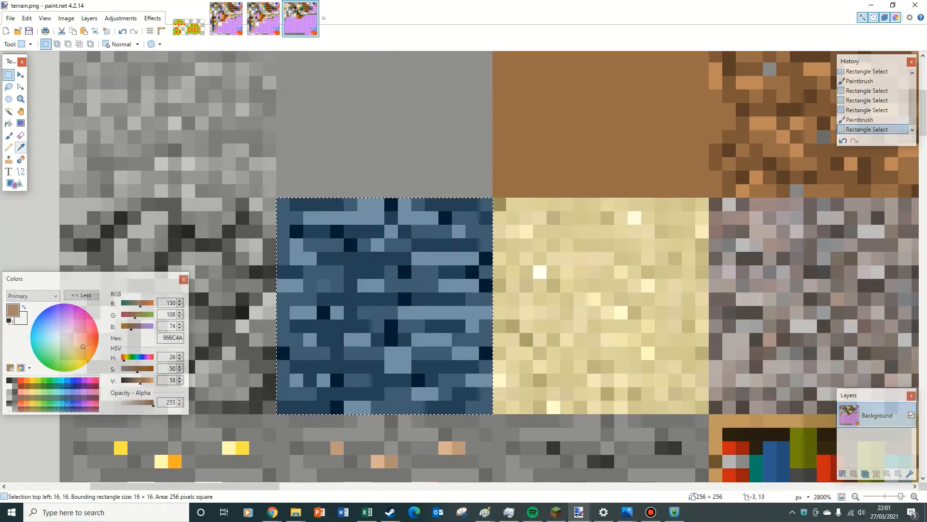
left_click(20, 147)
left_click(332, 205)
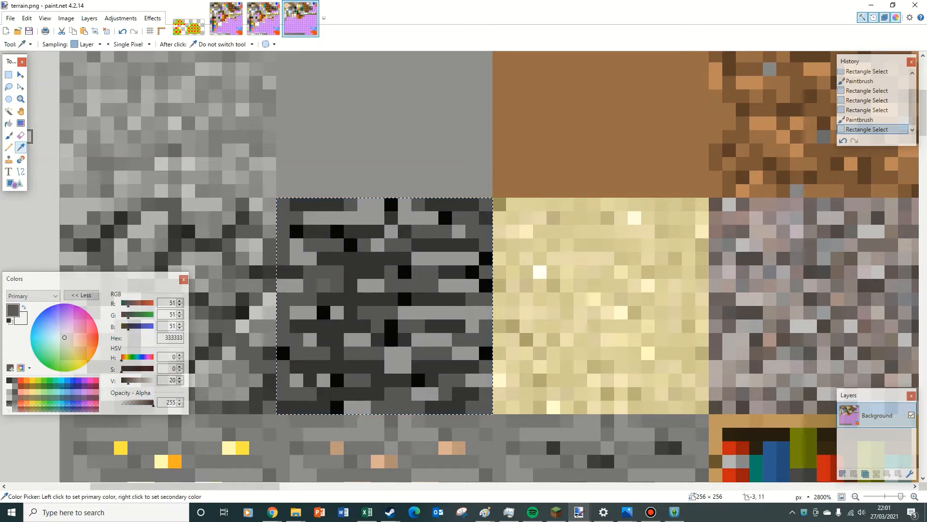
left_click(8, 136)
mouse_move(386, 299)
left_mouse_down()
mouse_move(348, 292)
mouse_move(521, 409)
left_mouse_up()
left_click(8, 111)
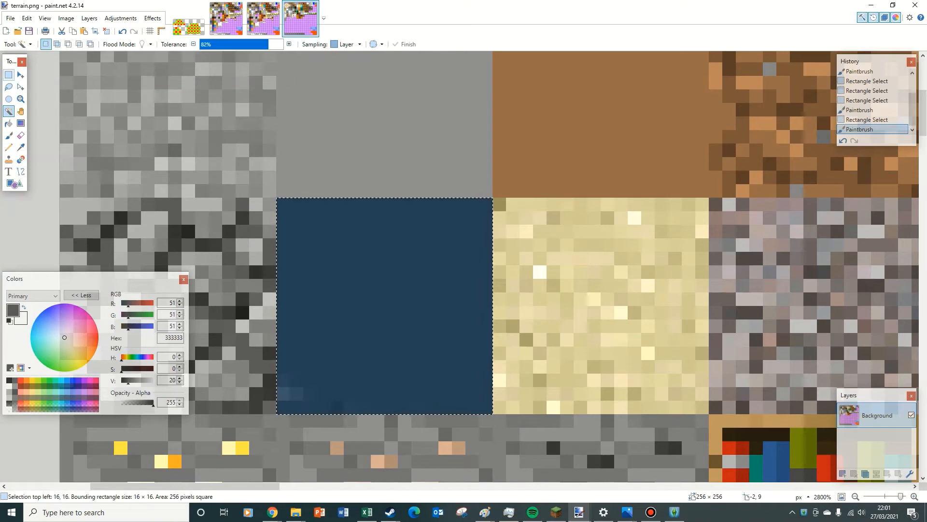
Step: Select the sand tile below the dirt and paint it over with the pale yellow DCD69E sampled from it
key("s")
mouse_move(708, 198)
left_mouse_down()
mouse_move(544, 413)
mouse_move(493, 413)
left_mouse_up()
key("k")
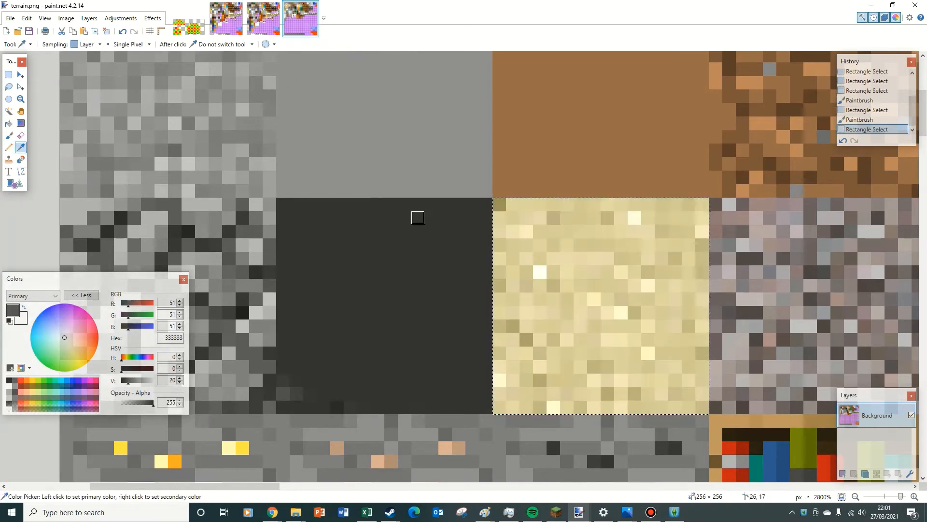
left_click(525, 202)
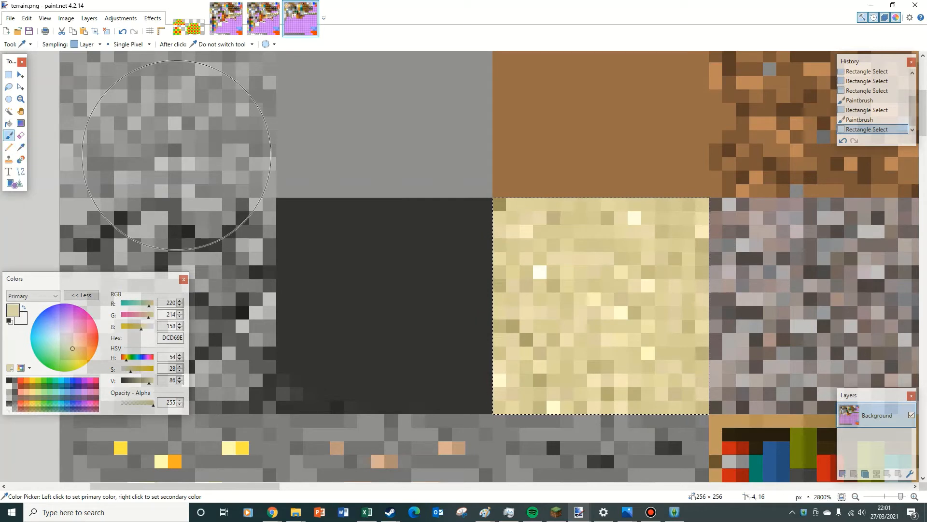
key("b")
mouse_move(652, 260)
left_mouse_down()
mouse_move(704, 257)
mouse_move(684, 321)
left_mouse_up()
Step: Select the first tile of the top row, paint it over with its sampled grey 898989, and clear the selection
scroll(555, 393, "up", 2)
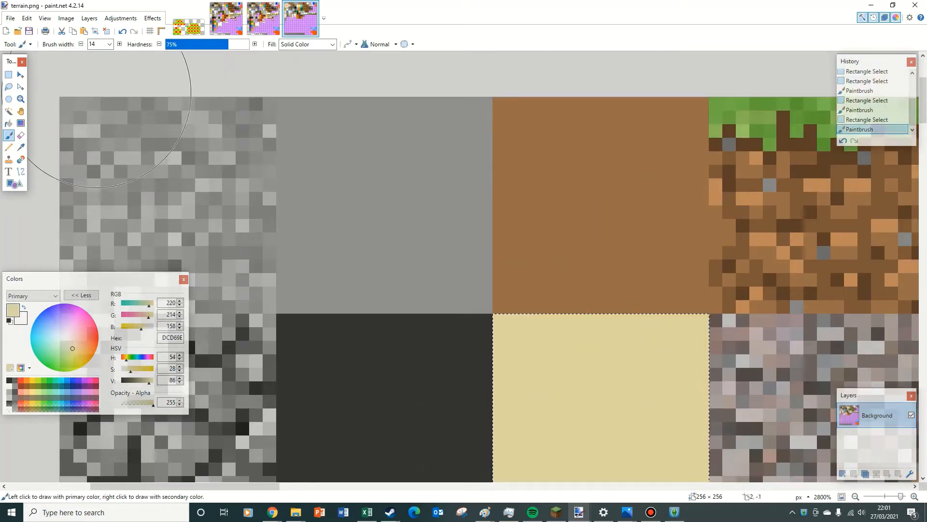
key("s")
left_click_drag(276, 98, 57, 315)
left_click(9, 147)
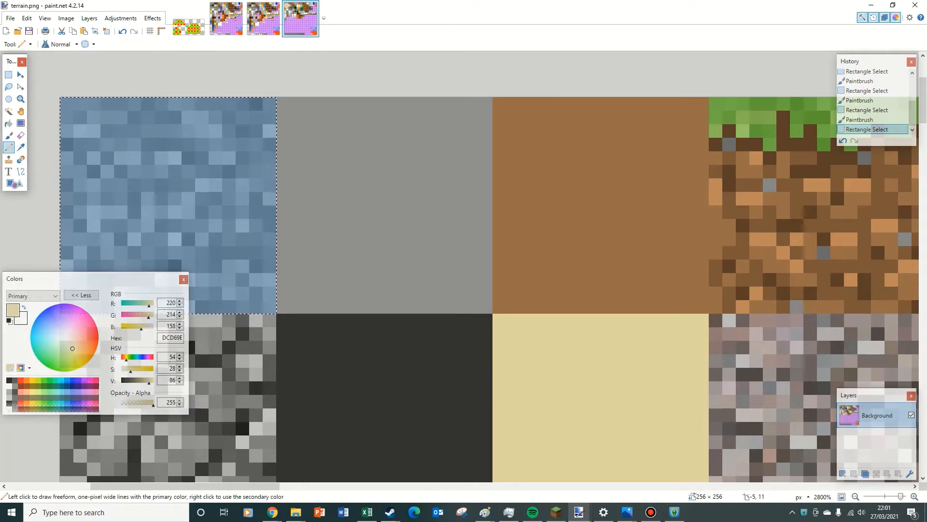
key("k")
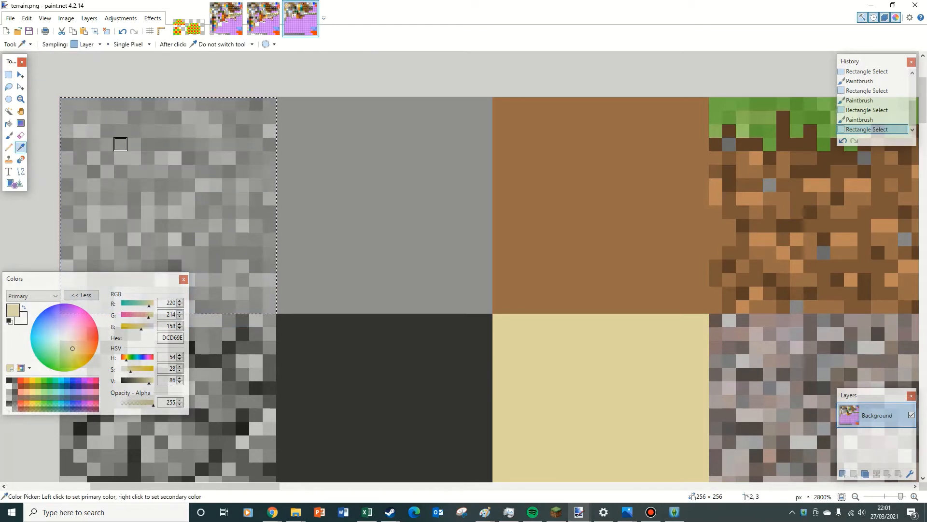
left_click(120, 140)
key("b")
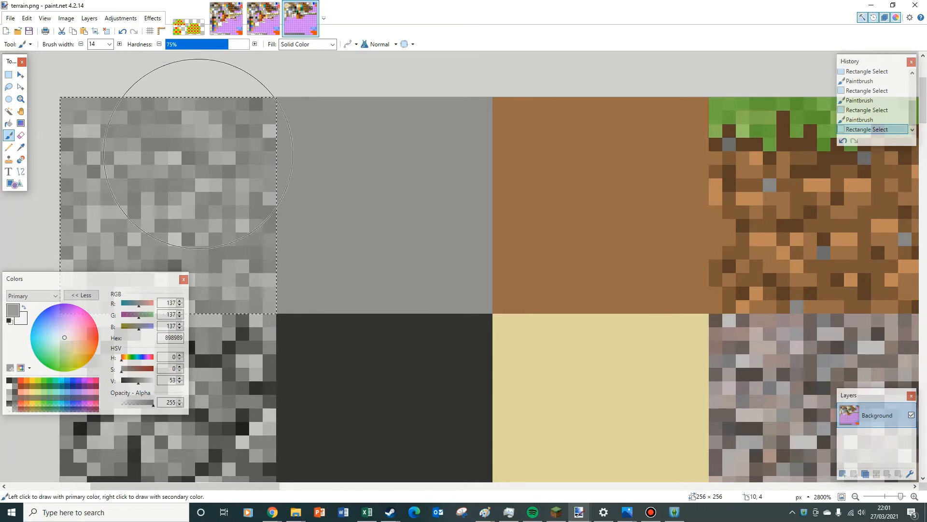
left_click_drag(228, 135, 269, 300)
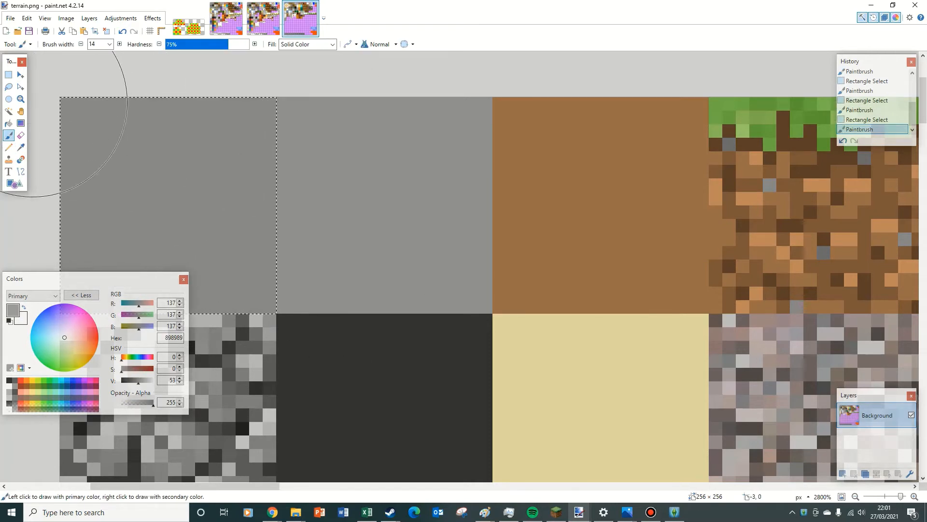
left_click(9, 74)
key("ctrl+d")
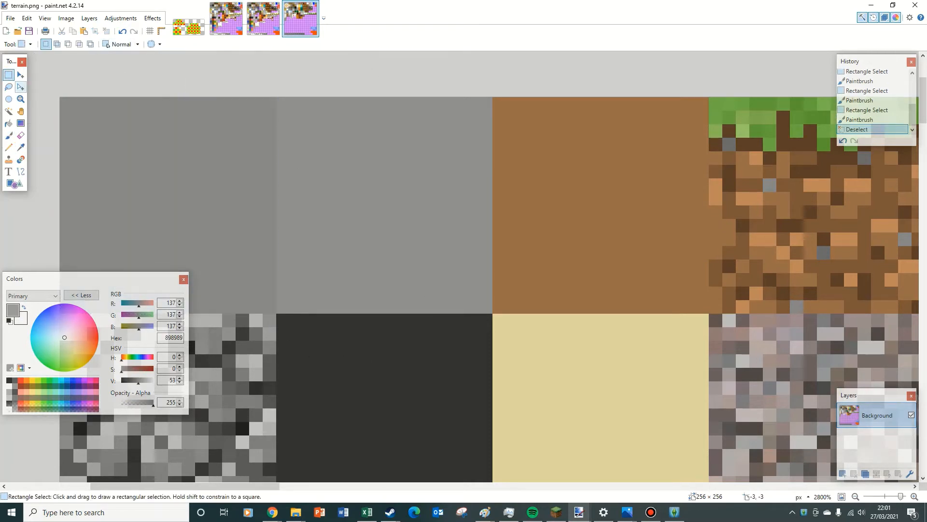
Step: Save the edited terrain.png texture sheet
left_click(20, 99)
right_click(280, 152)
right_click(294, 169)
right_click(313, 174)
right_click(362, 190)
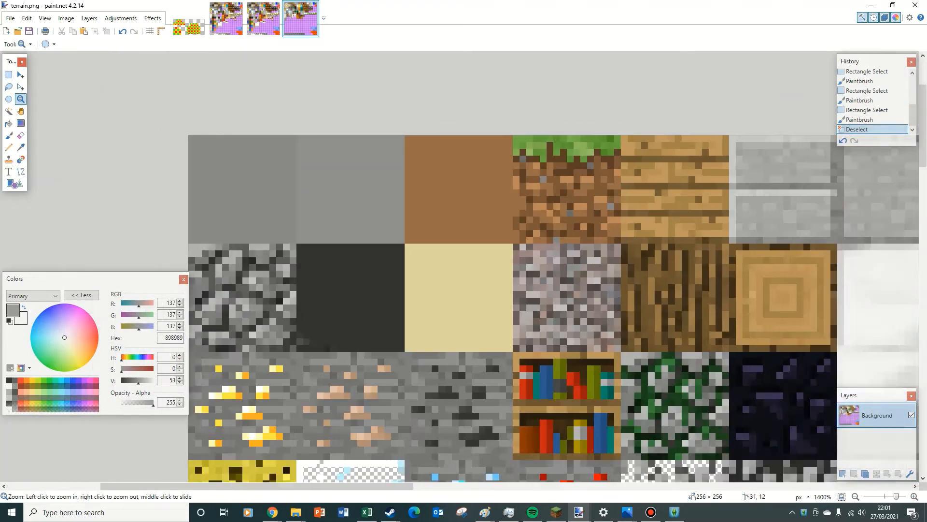
right_click(401, 219)
right_click(427, 241)
right_click(454, 264)
right_click(461, 272)
right_click(465, 277)
right_click(476, 284)
right_click(519, 327)
right_click(571, 357)
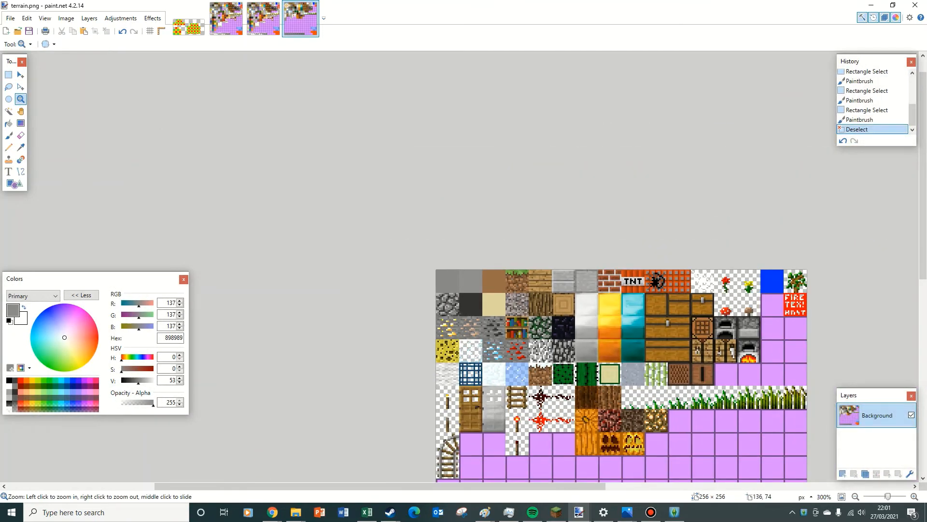
scroll(632, 376, "down", 3)
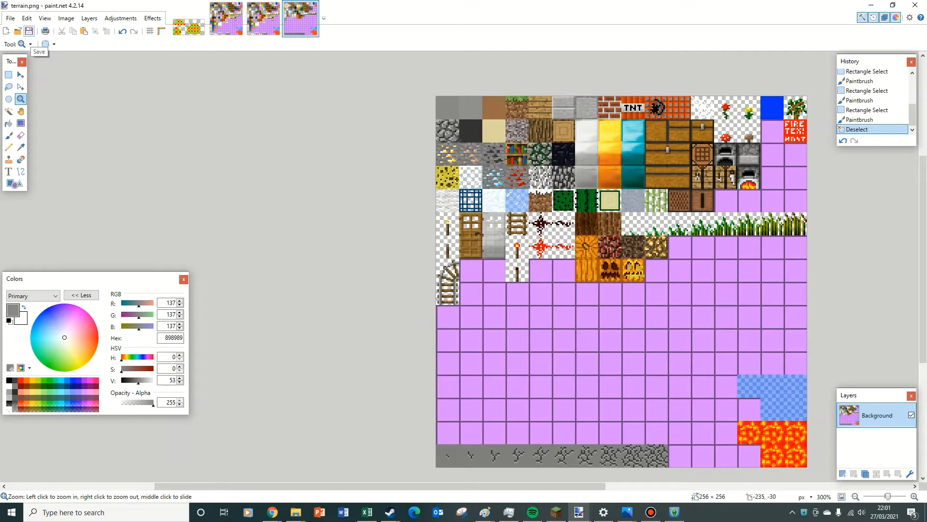
left_click(29, 31)
key("Return")
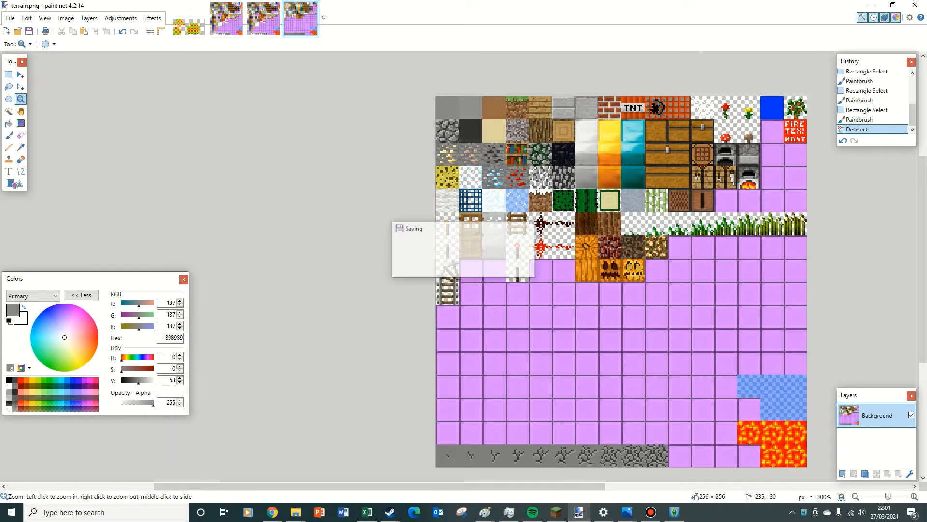
Step: Close the saved terrain.png image and switch to the Workspace folder window in File Explorer
left_click(313, 6)
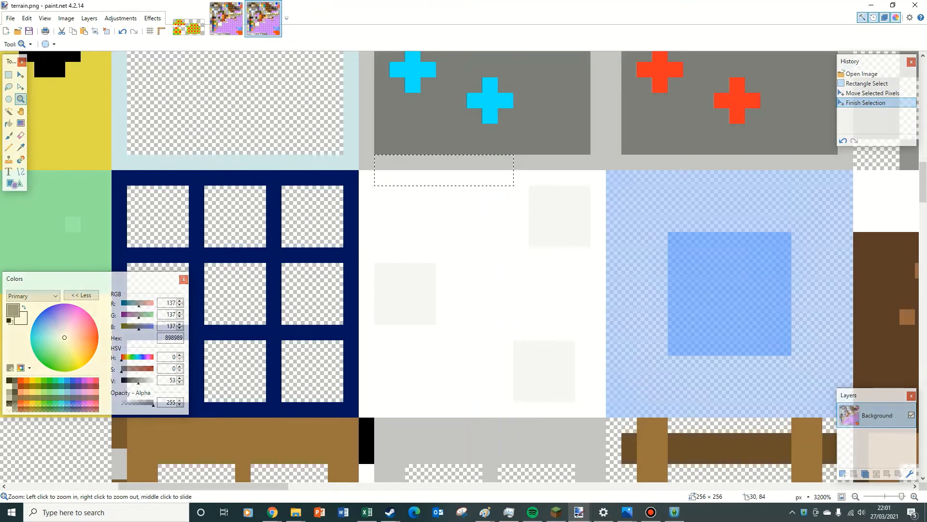
mouse_move(295, 512)
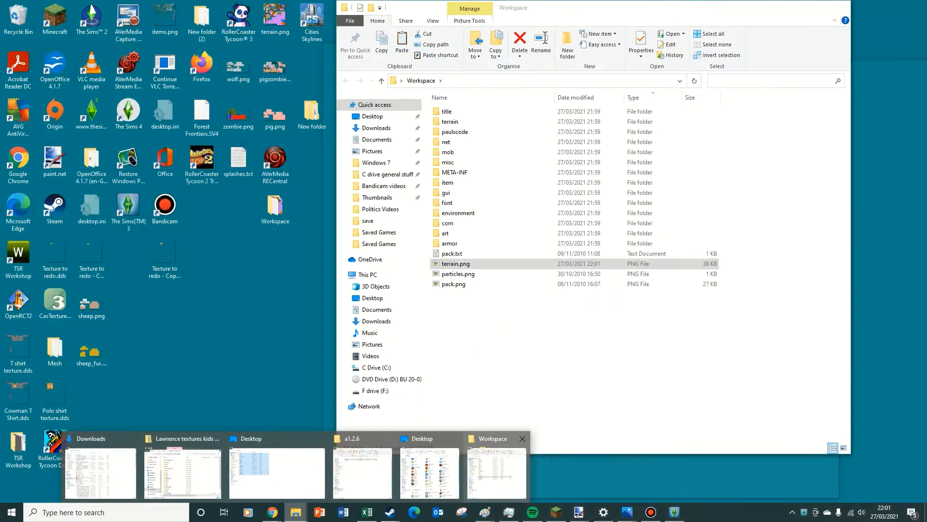
left_click(496, 471)
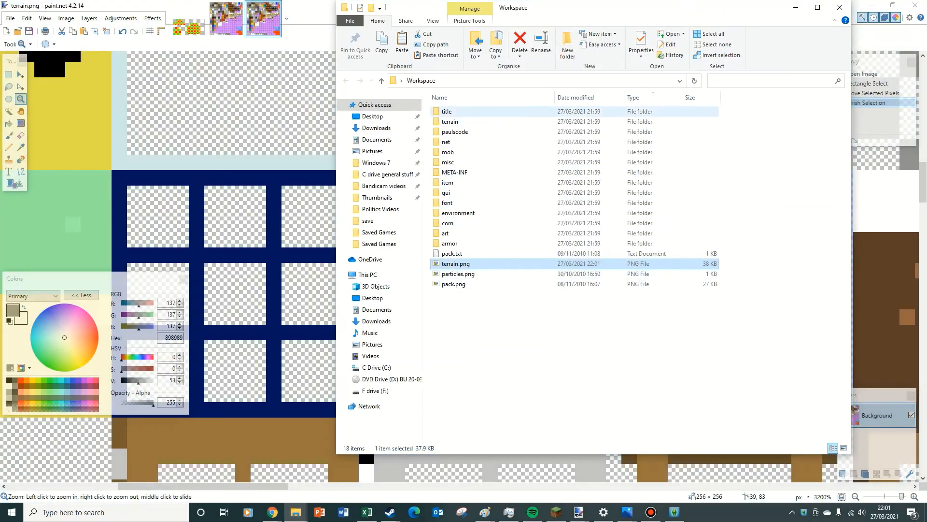
Step: Look through the texture images in the title, terrain and mob folders of the Workspace folder
double_click(452, 111)
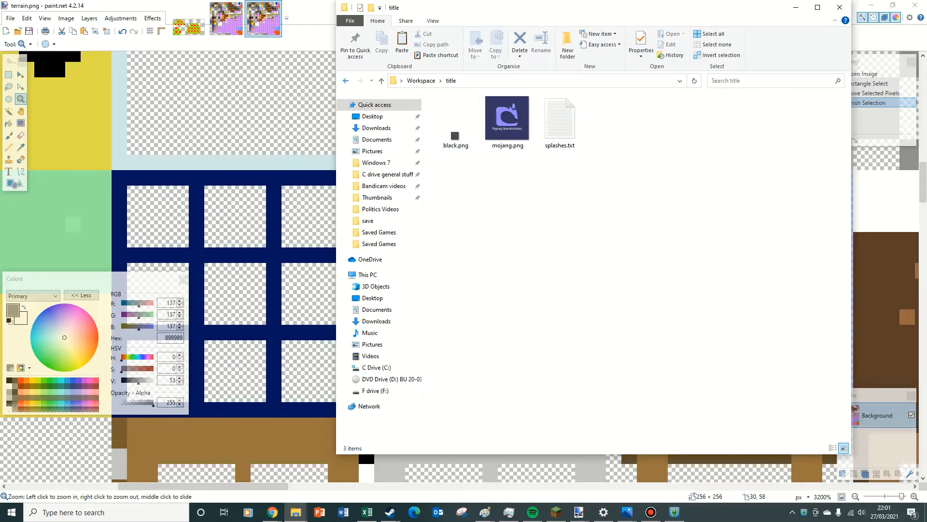
left_click(345, 81)
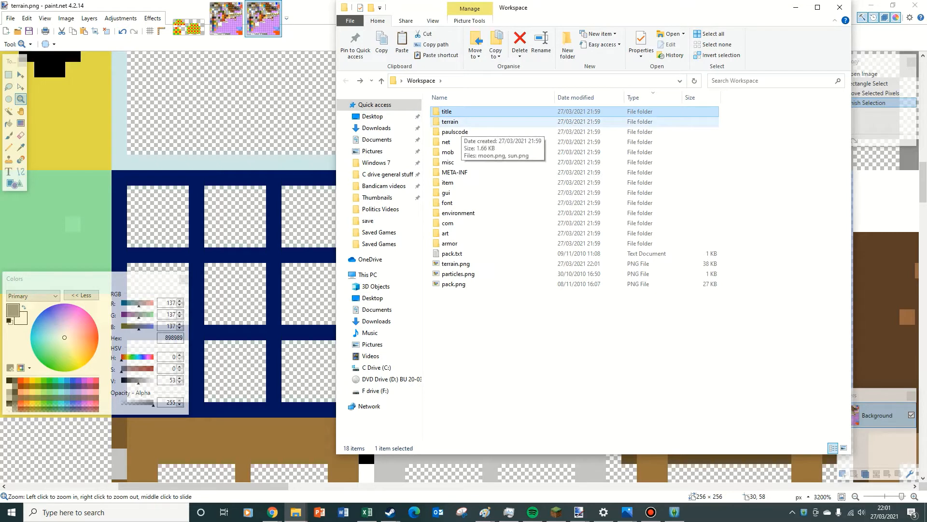
double_click(451, 122)
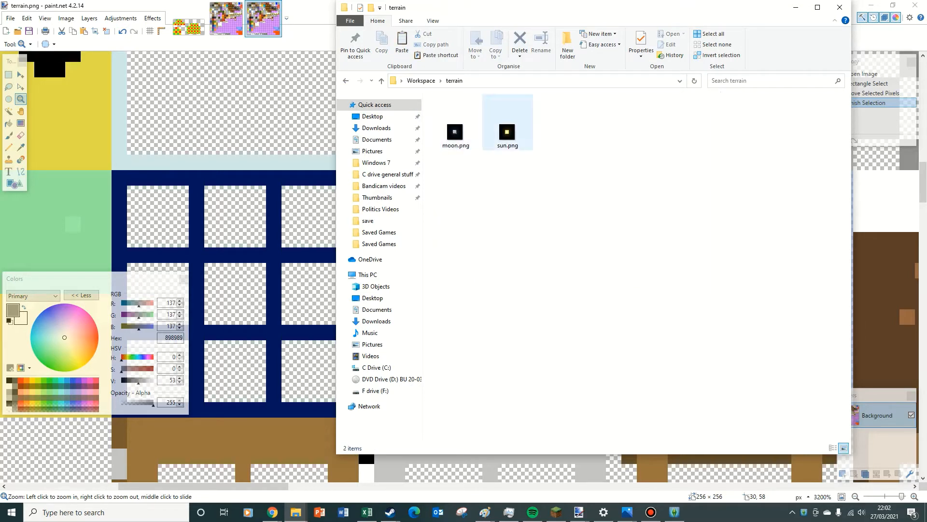
key("alt+Left")
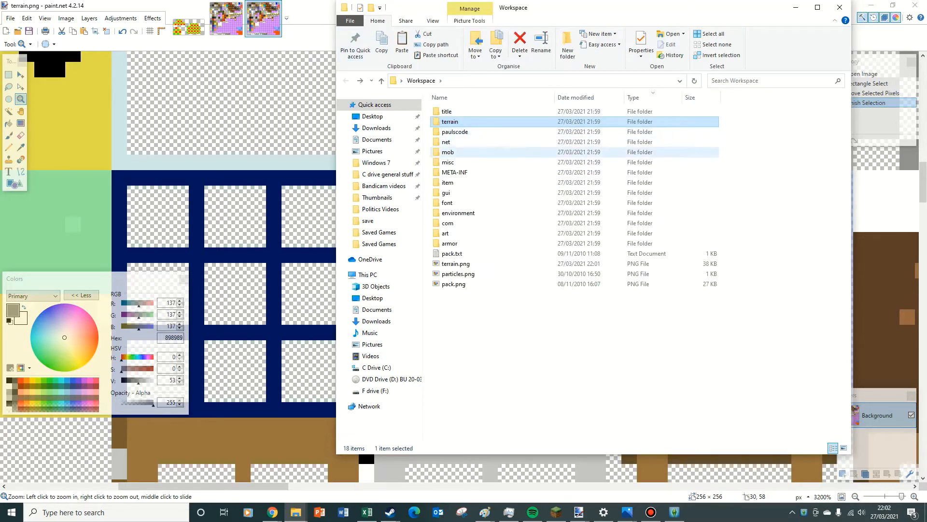
double_click(449, 152)
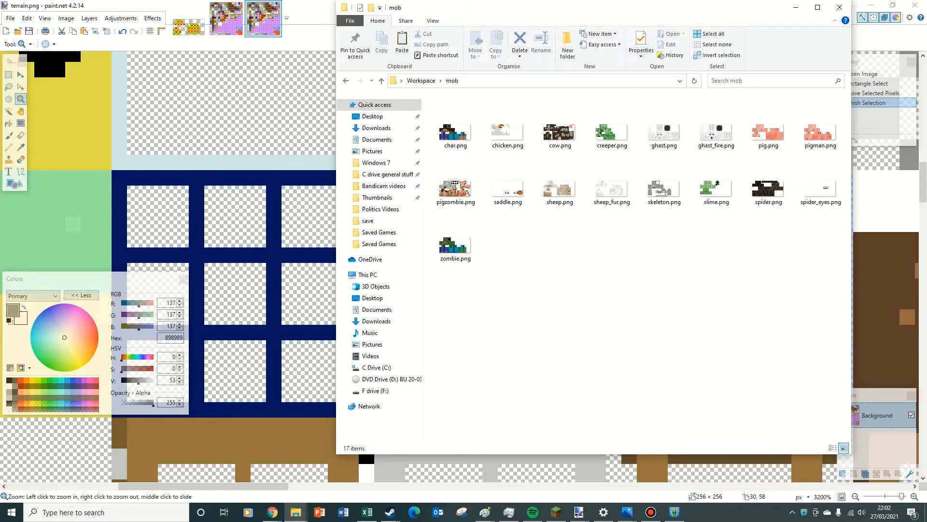
key("alt+Left")
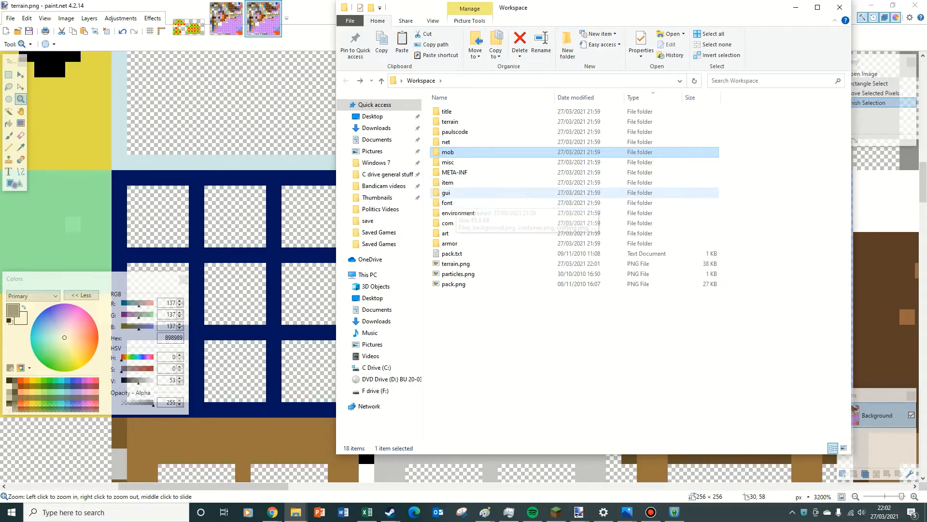
Step: Open the gui folder in Workspace and open background.png for editing in Paint
right_click(482, 194)
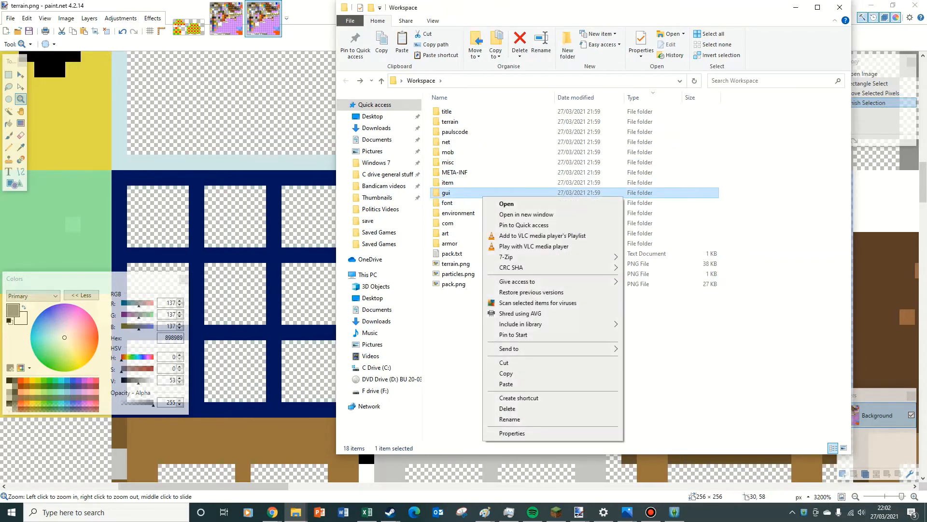
left_click(506, 203)
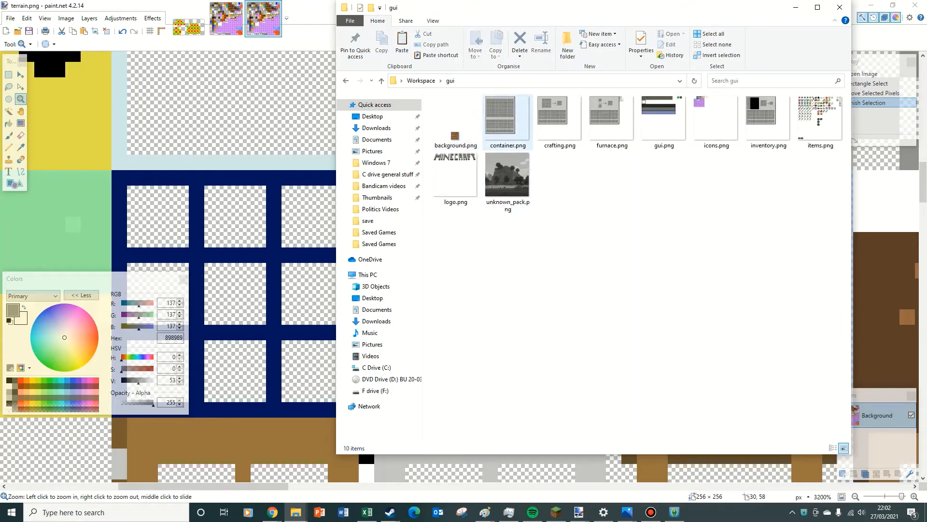
left_click(466, 132)
right_click(466, 131)
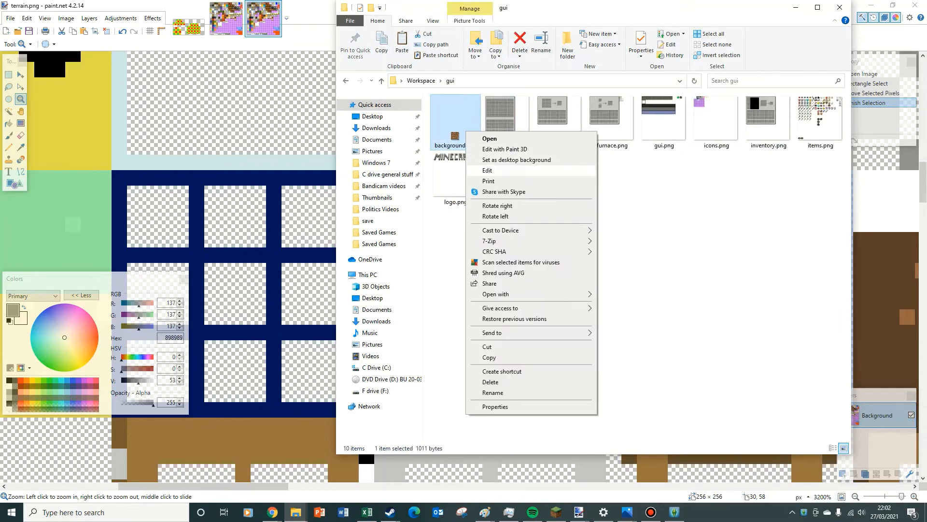
left_click(487, 170)
left_click_drag(406, 133, 511, 1)
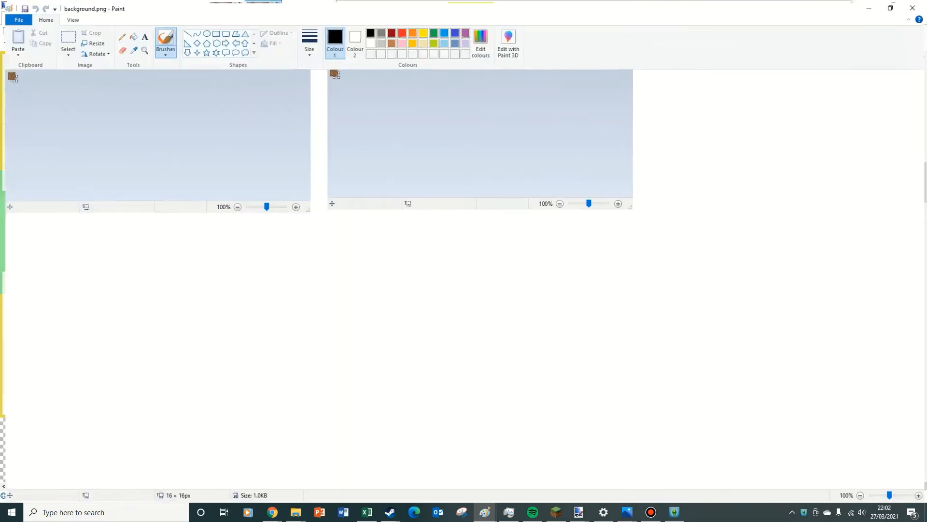
Step: Replace the dirt texture in background.png with a black freehand 579 on white, then save and close the image
left_click(140, 47)
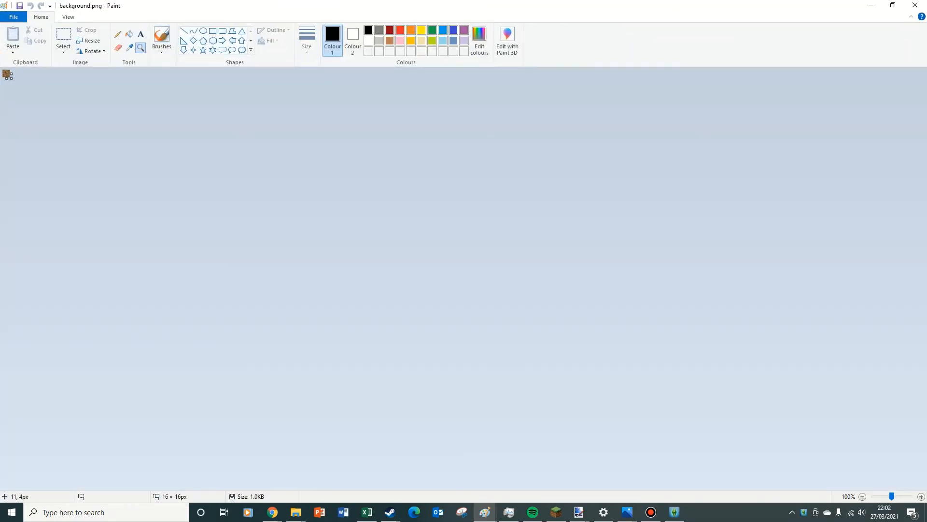
left_click(5, 71)
left_click(6, 71)
left_click(6, 72)
left_click(6, 72)
left_click(5, 72)
left_click(6, 72)
left_click(6, 71)
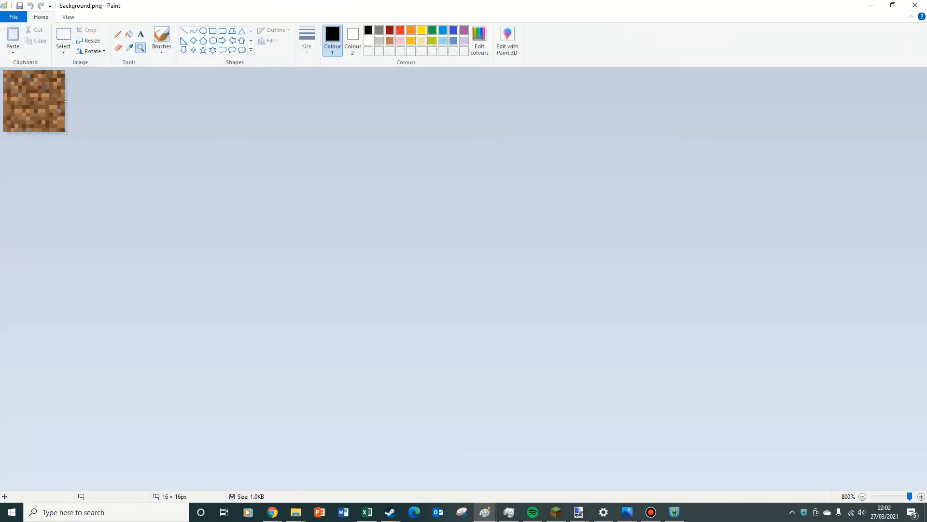
left_click(118, 47)
mouse_move(53, 79)
left_mouse_down()
mouse_move(63, 82)
mouse_move(34, 116)
left_mouse_up()
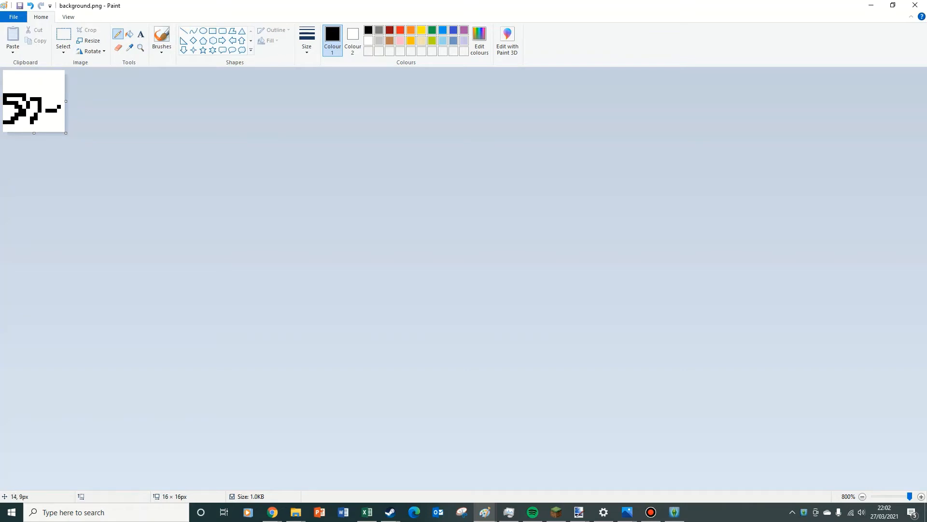
key("ctrl+z")
left_click(20, 5)
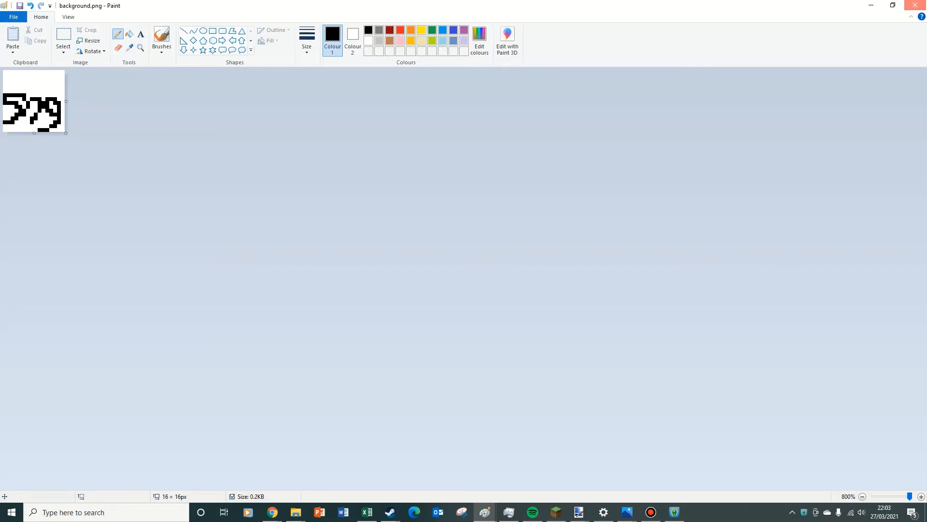
left_click(915, 5)
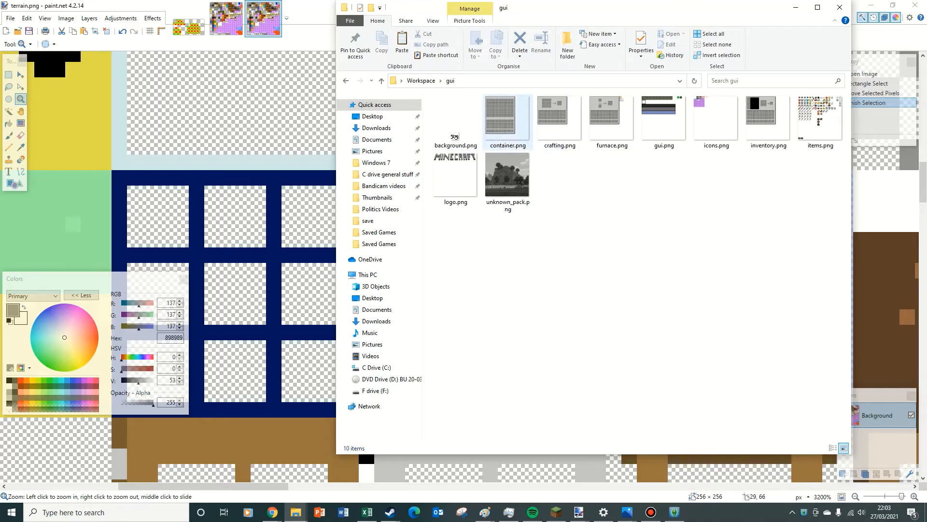
Step: Open container.png from the gui folder for editing in Paint
right_click(517, 126)
left_click(540, 166)
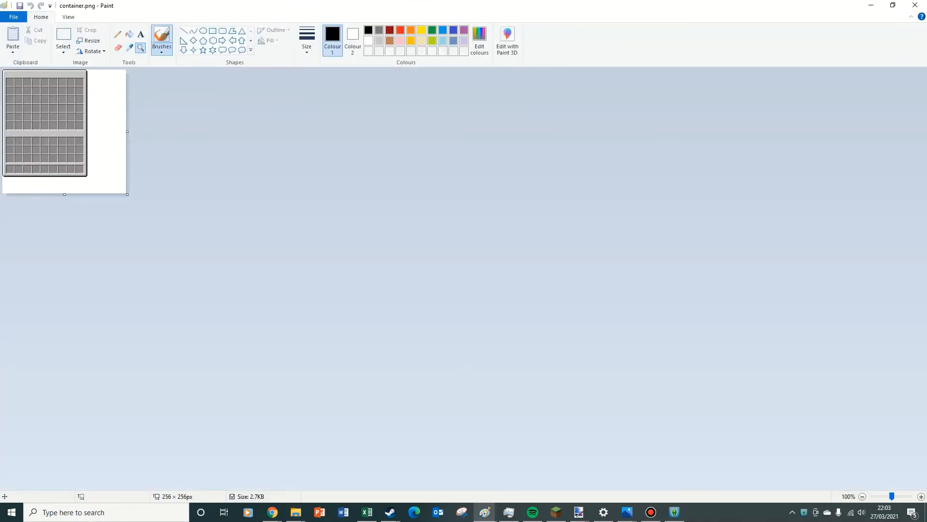
left_click(141, 48)
left_click(86, 141)
left_click(86, 141)
left_click(86, 141)
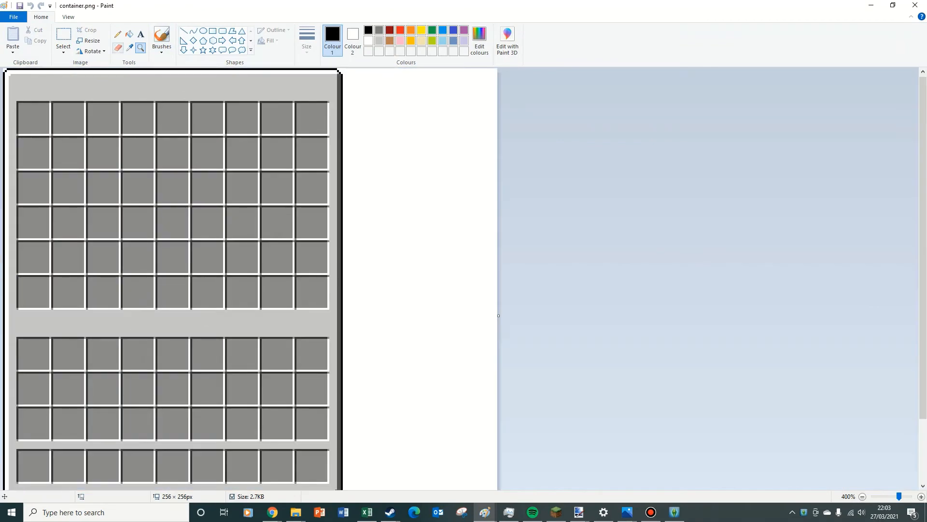
Step: Scribble freehand red, yellow, pink and green pencil lines across the container slots, then save and close container.png
left_click(118, 34)
mouse_move(160, 178)
left_mouse_down()
mouse_move(208, 408)
mouse_move(107, 421)
left_mouse_up()
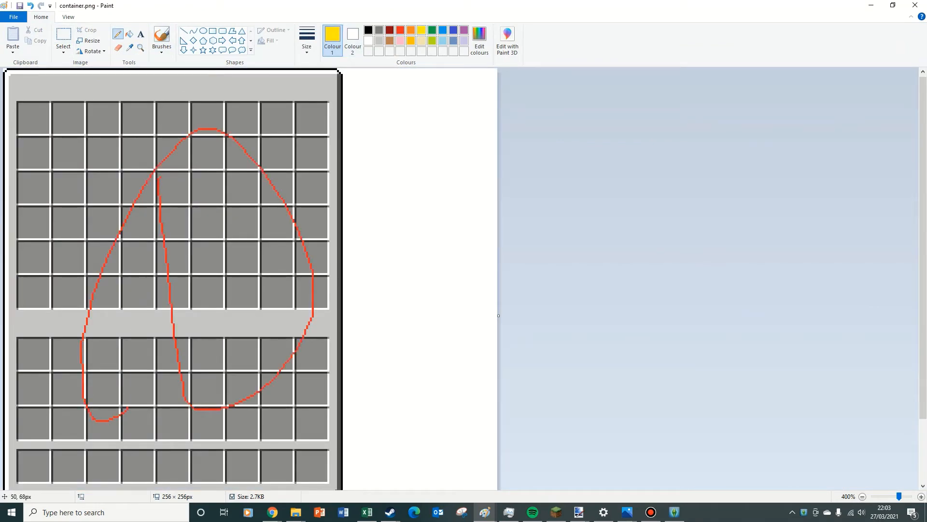
mouse_move(33, 344)
left_mouse_down()
mouse_move(233, 226)
mouse_move(118, 199)
left_mouse_up()
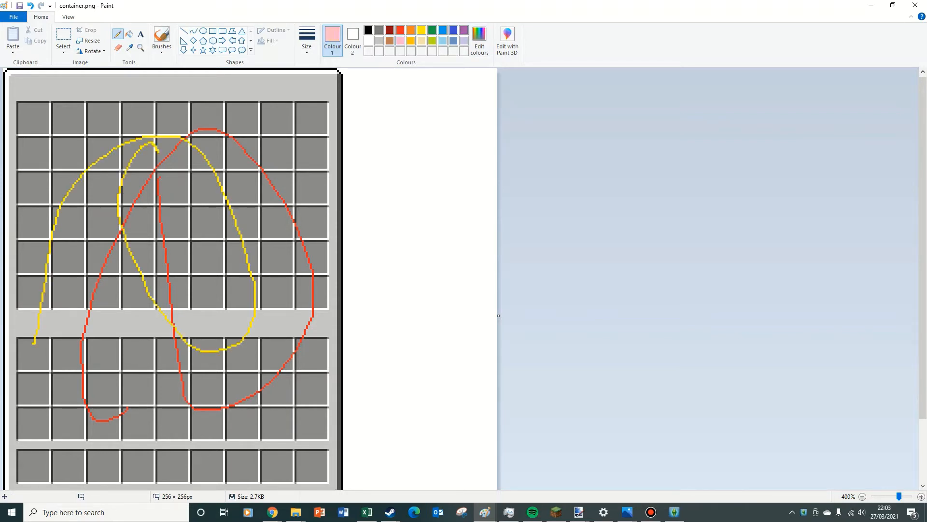
mouse_move(28, 339)
left_mouse_down()
mouse_move(39, 218)
mouse_move(65, 161)
mouse_move(129, 123)
left_mouse_up()
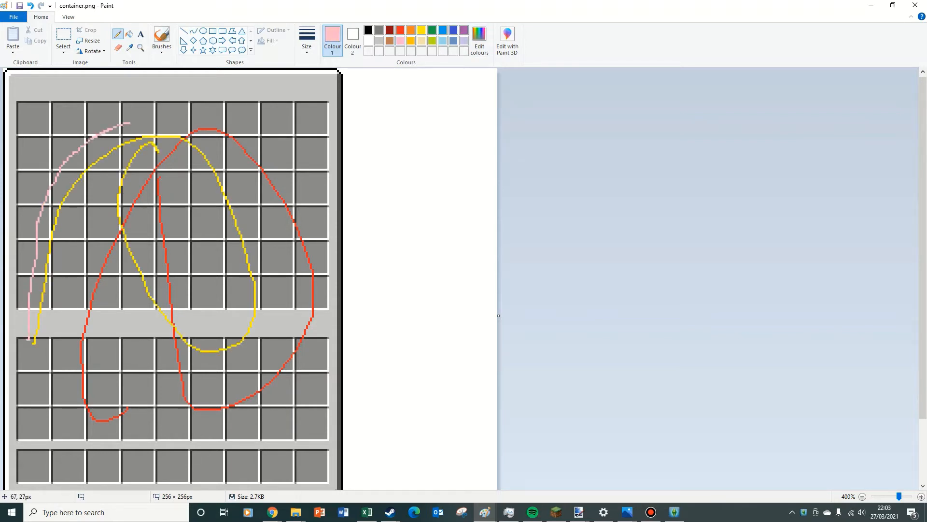
mouse_move(258, 209)
left_mouse_down()
mouse_move(263, 242)
mouse_move(305, 114)
mouse_move(320, 109)
mouse_move(300, 201)
mouse_move(301, 265)
mouse_move(233, 347)
mouse_move(87, 342)
mouse_move(54, 321)
mouse_move(136, 463)
left_mouse_up()
left_click(432, 30)
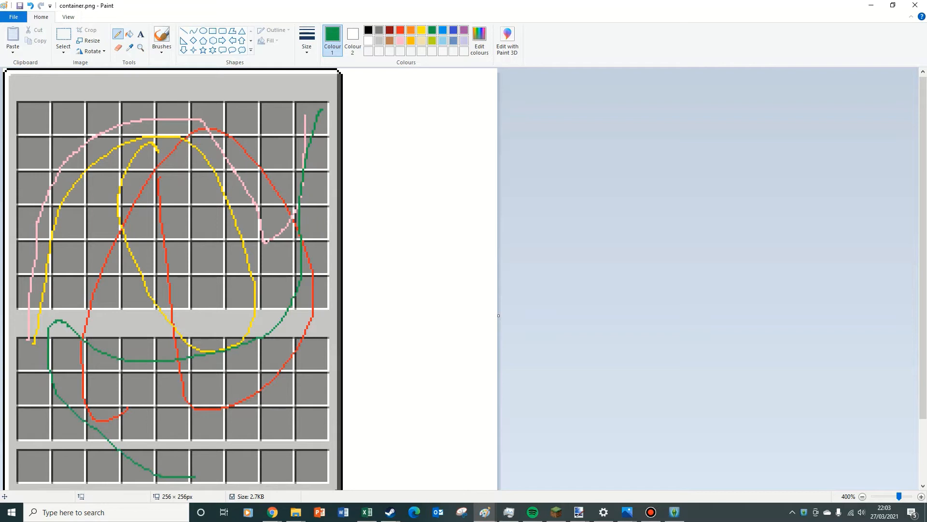
left_click(915, 5)
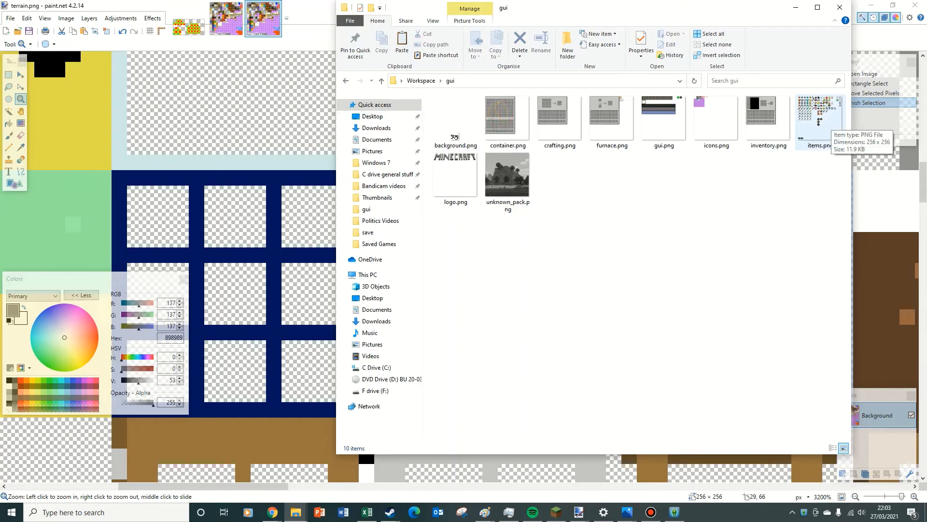
right_click(830, 116)
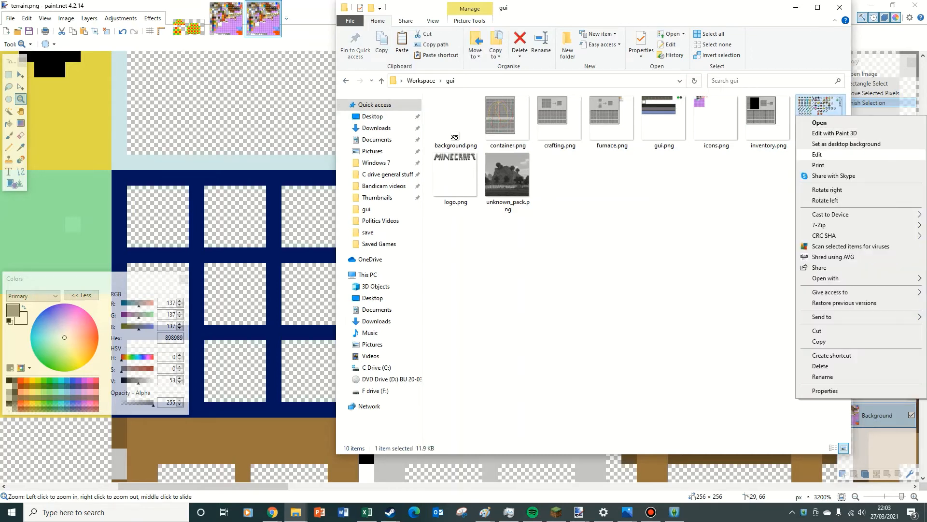
left_click(830, 155)
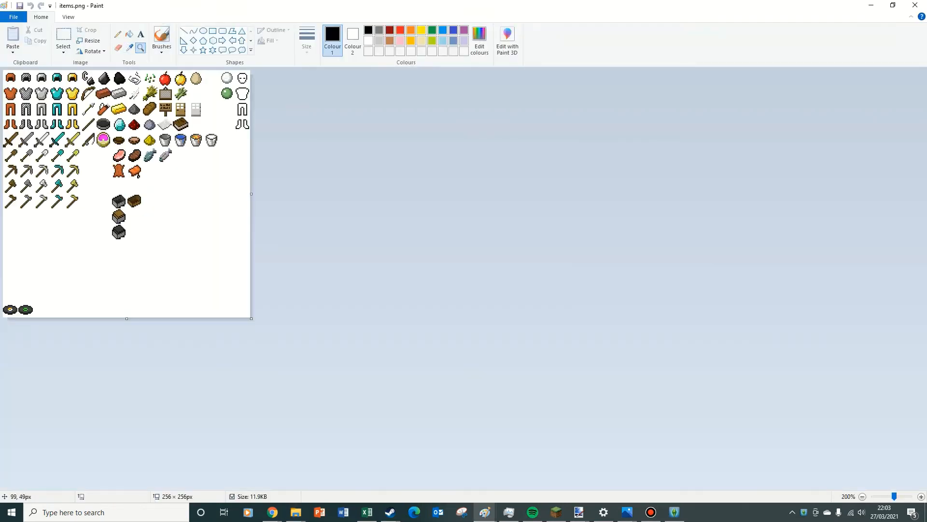
left_click(915, 5)
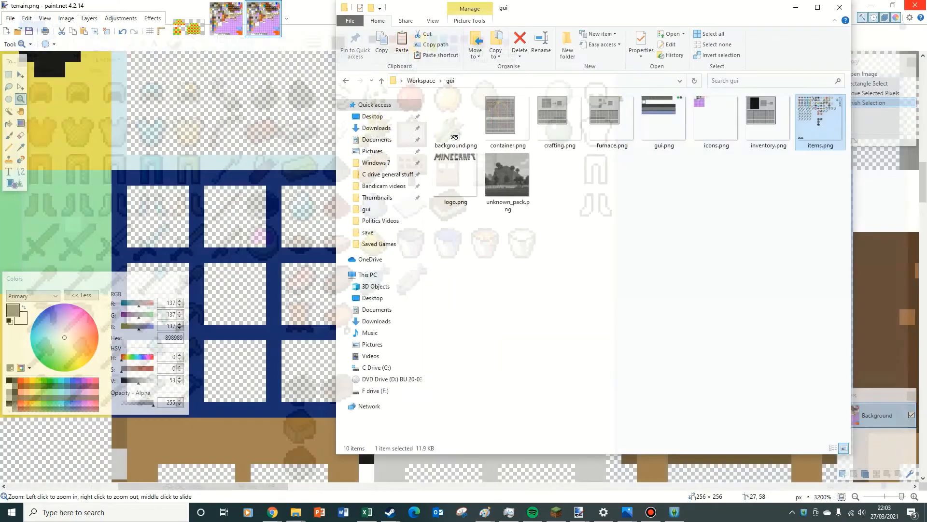
Step: Open items.png from the gui folder in paint.net
right_click(821, 117)
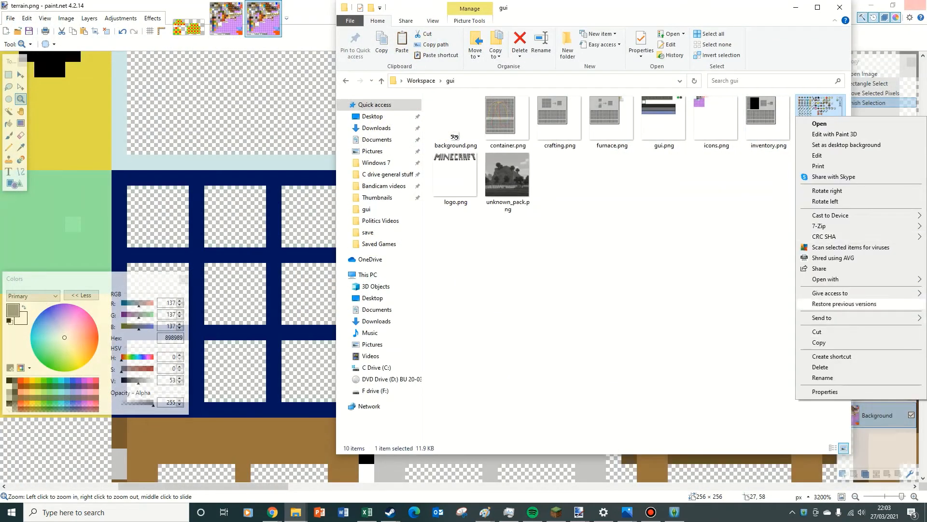
mouse_move(825, 279)
left_click(703, 301)
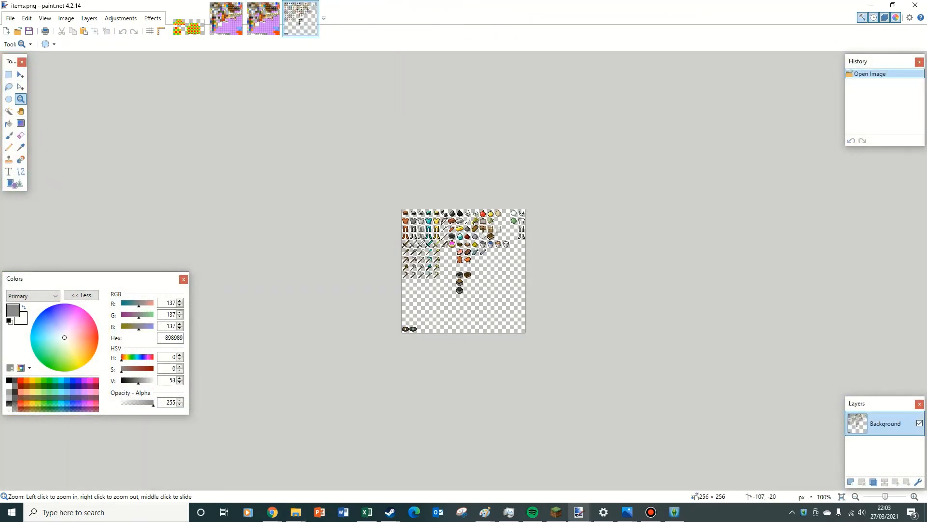
Step: Set the primary colour to the purple AC00C6 for editing the diamond sword
scroll(426, 242, "up", 17)
scroll(367, 220, "down", 3)
scroll(367, 220, "up", 2)
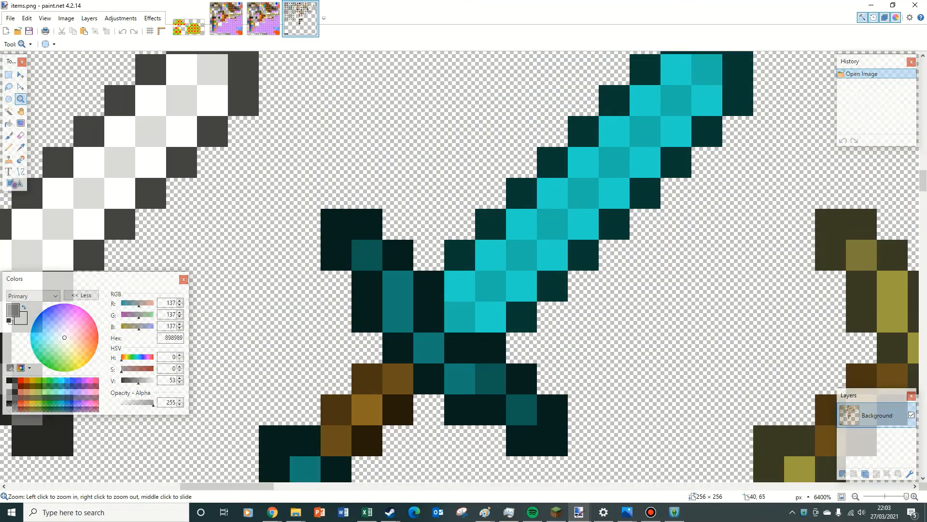
key("k")
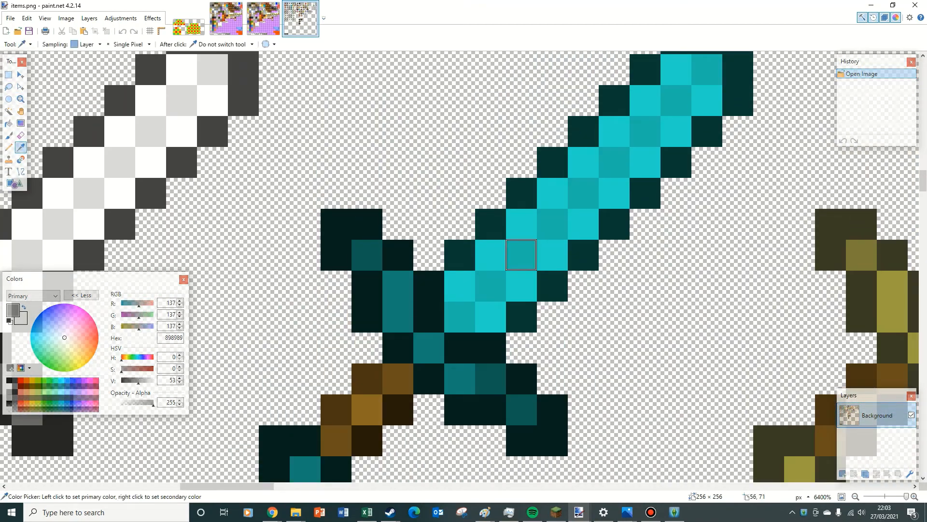
left_click(213, 285)
left_click_drag(37, 343, 77, 306)
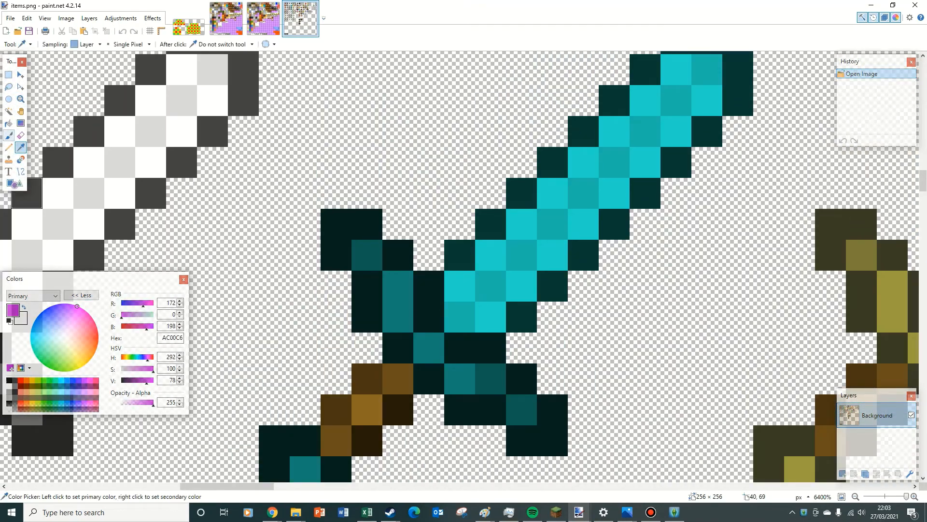
Step: Recolour the diagonal row of darker pixels along the middle of the diamond sword's blade purple with the Pencil tool
left_click(9, 147)
left_click(459, 318)
left_click(490, 285)
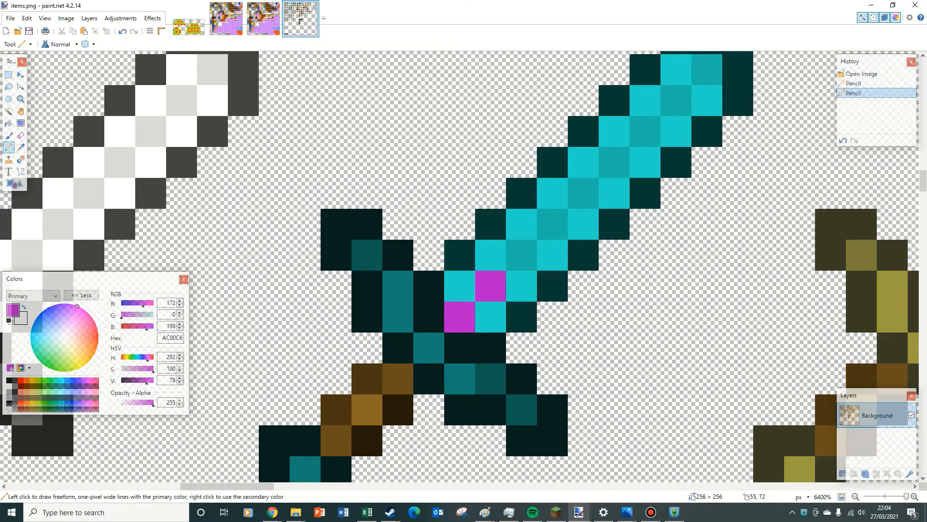
left_click(521, 255)
left_click(552, 224)
left_click(583, 193)
left_click(615, 162)
left_click(646, 131)
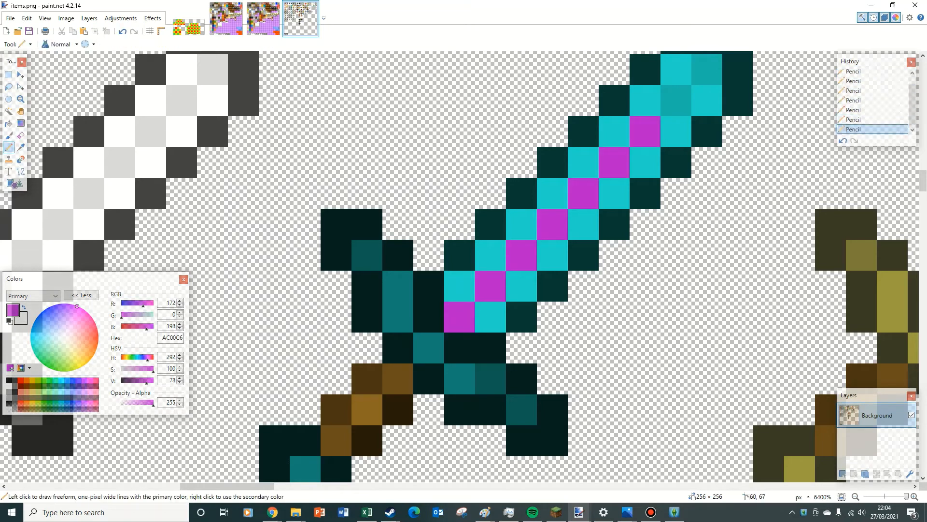
left_click(676, 100)
left_click(707, 69)
scroll(459, 265, "up", 5)
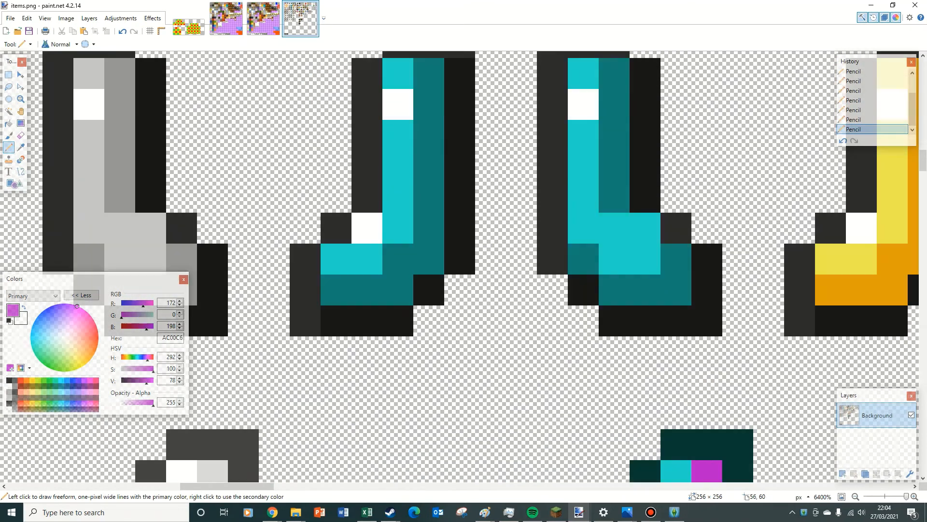
scroll(459, 266, "down", 6)
scroll(459, 265, "down", 4)
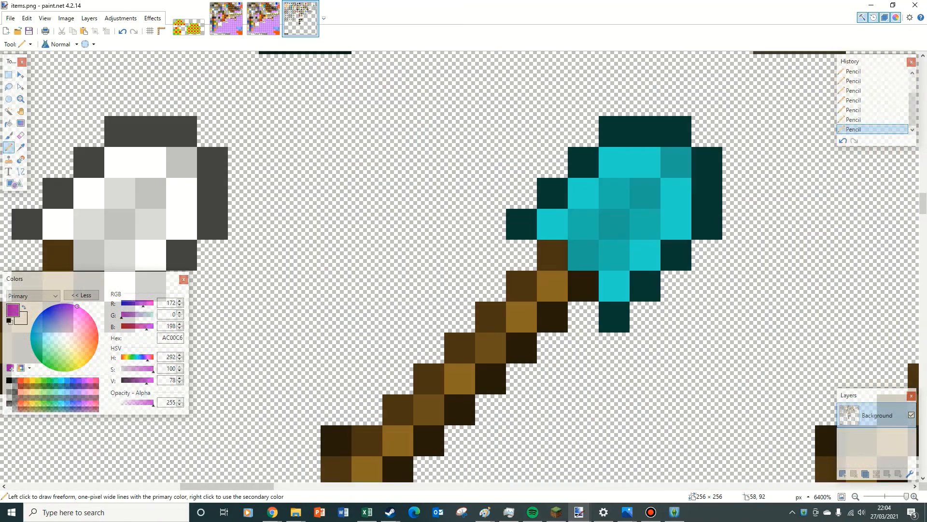
scroll(459, 266, "up", 5)
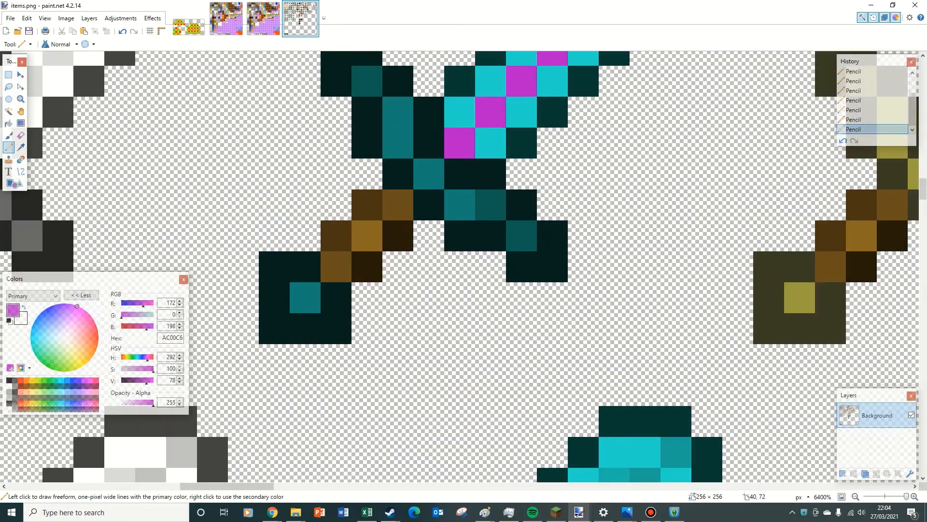
Step: Recolour the light teal inner pixels of the diamond pickaxe's head purple in one stroke with the Pencil tool
left_click(21, 99)
right_click(249, 205)
right_click(260, 201)
right_click(280, 200)
right_click(306, 202)
right_click(323, 202)
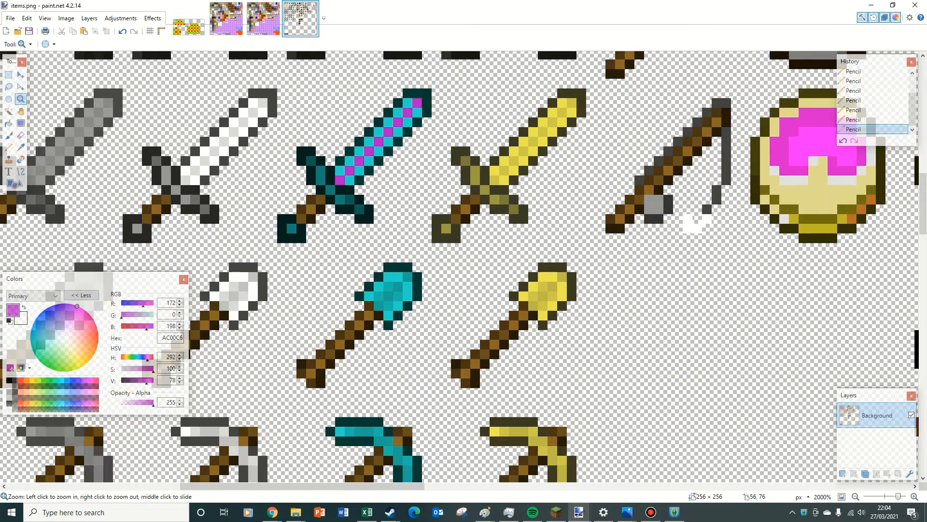
right_click(363, 202)
right_click(366, 202)
right_click(364, 213)
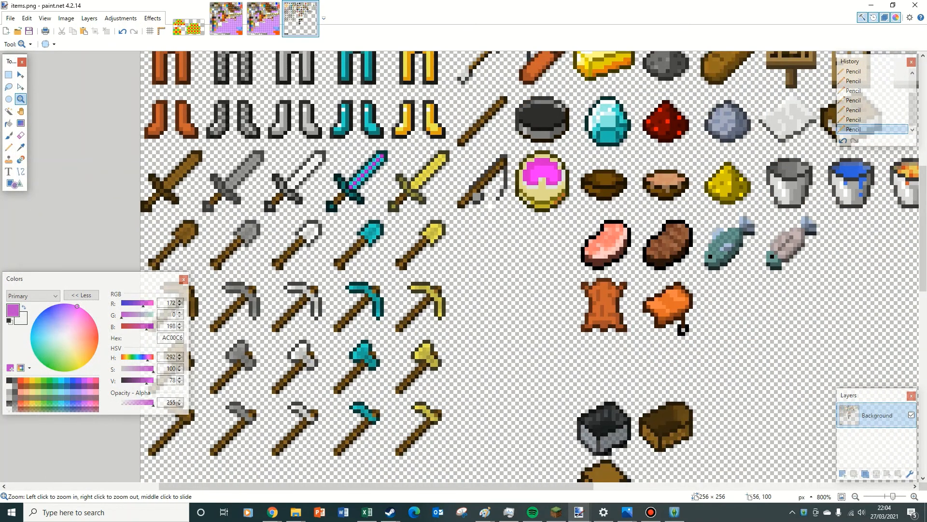
left_click(359, 291)
left_click(359, 291)
left_click(359, 291)
left_click(352, 289)
left_click(351, 289)
left_click(352, 290)
left_click(344, 291)
left_click(344, 291)
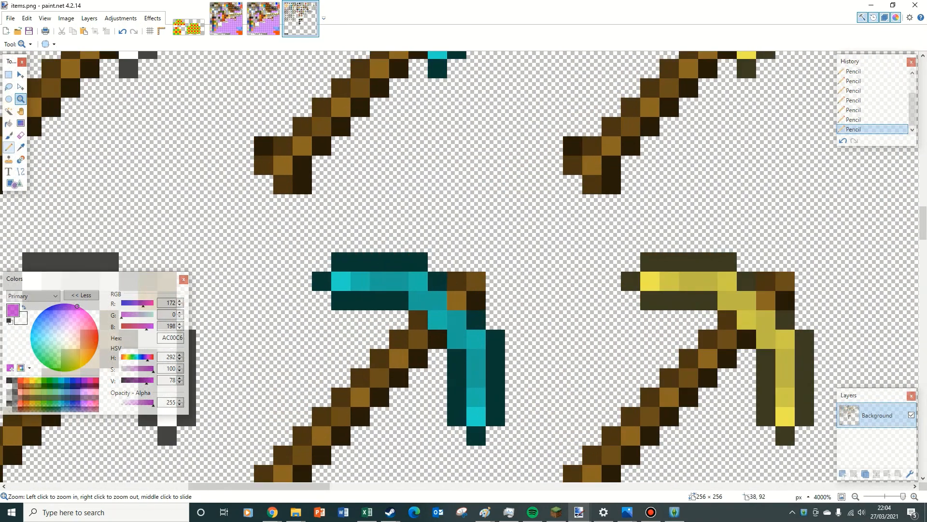
left_click(9, 148)
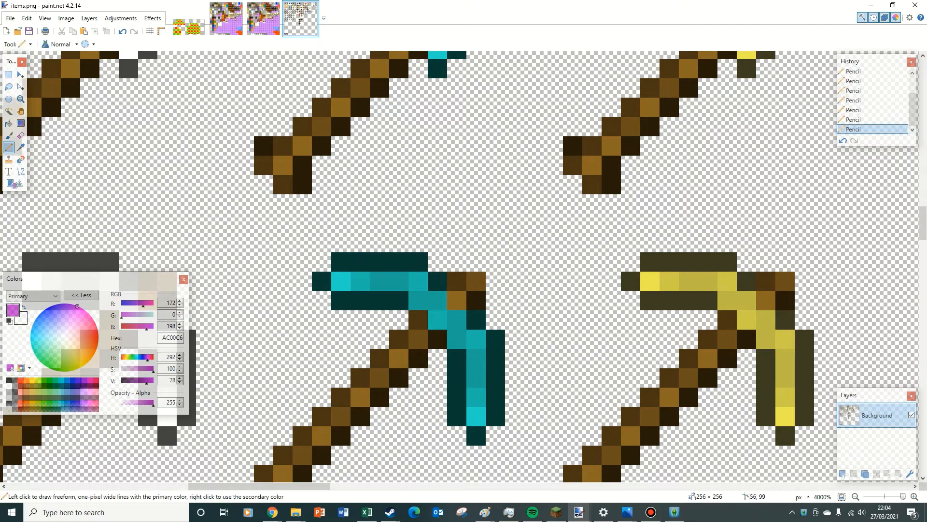
mouse_move(341, 281)
left_mouse_down()
mouse_move(417, 281)
mouse_move(476, 339)
mouse_move(456, 339)
mouse_move(476, 417)
left_mouse_up()
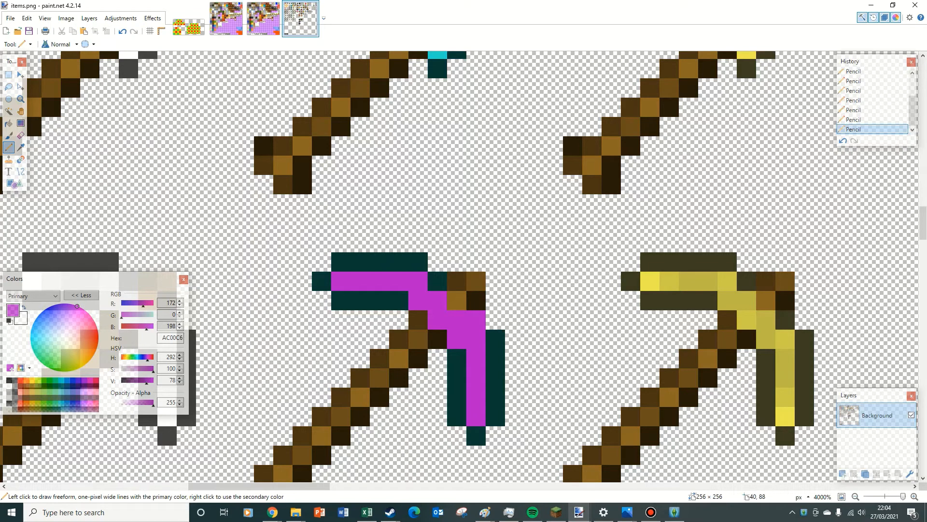
Step: Save and close items.png, and return to the gui folder in File Explorer
left_click(28, 31)
left_click(392, 333)
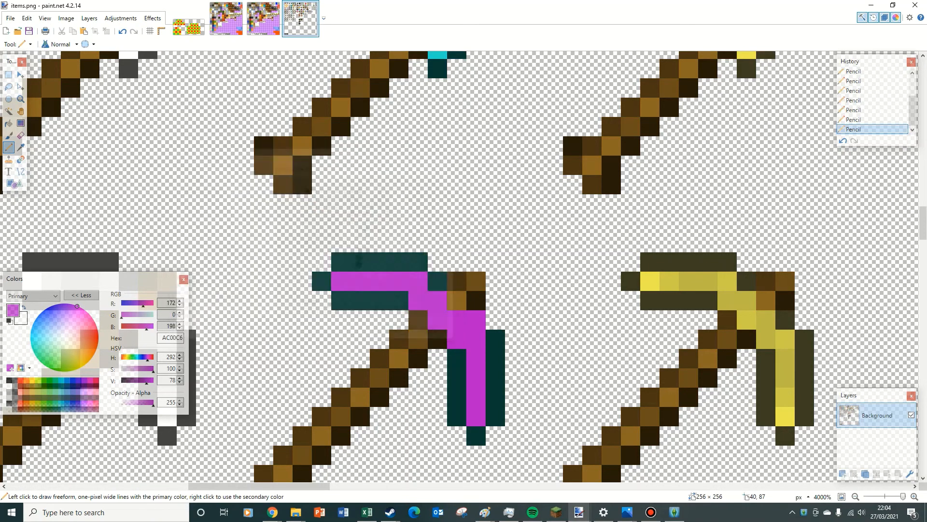
left_click(314, 7)
left_click(871, 5)
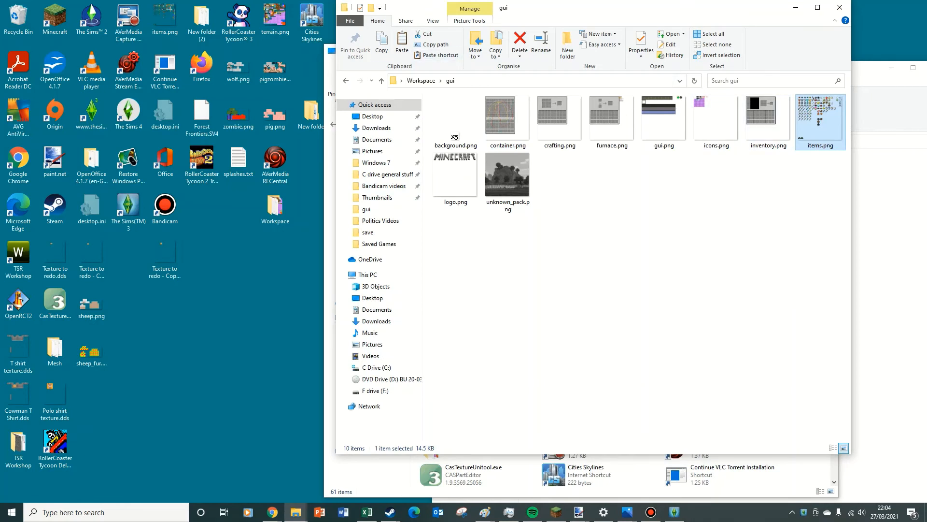
Step: Compress all the folders and files in the Workspace folder into one zip archive
left_click(346, 81)
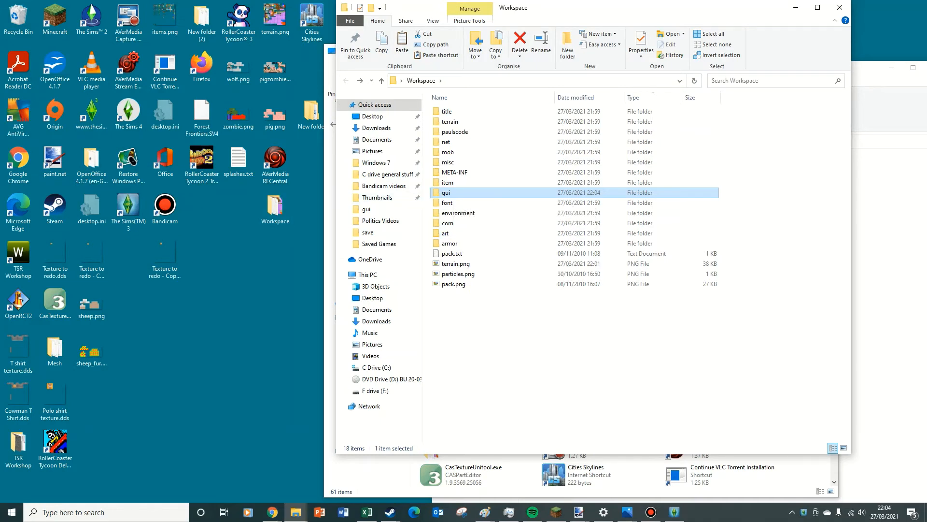
left_click_drag(610, 197, 580, 107)
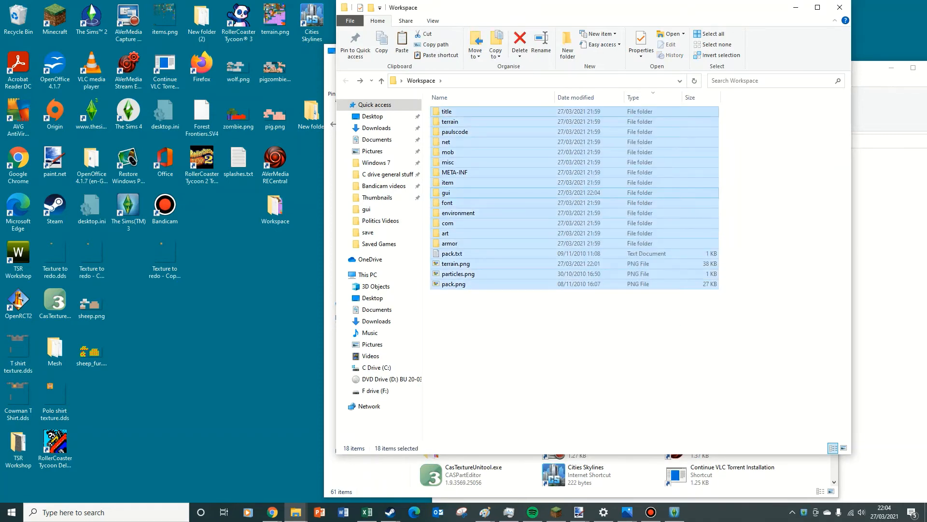
right_click(579, 112)
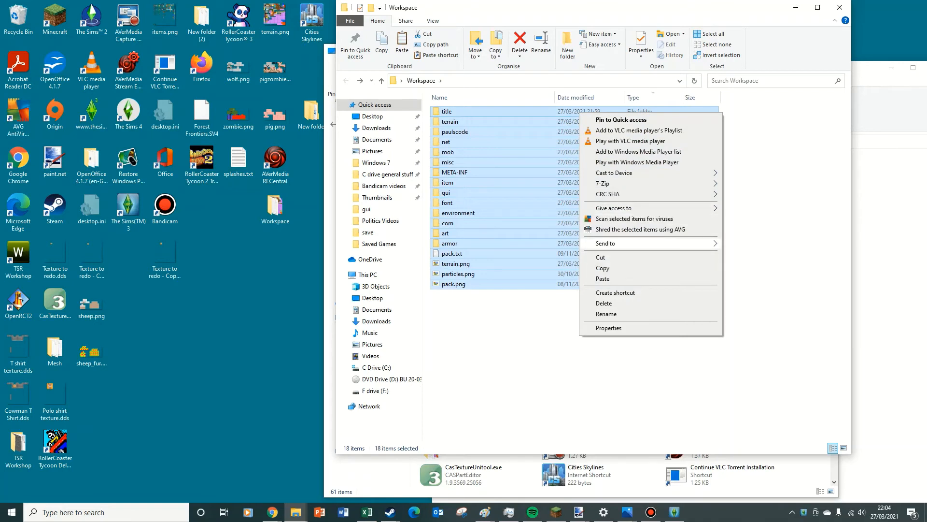
mouse_move(627, 243)
left_click(763, 255)
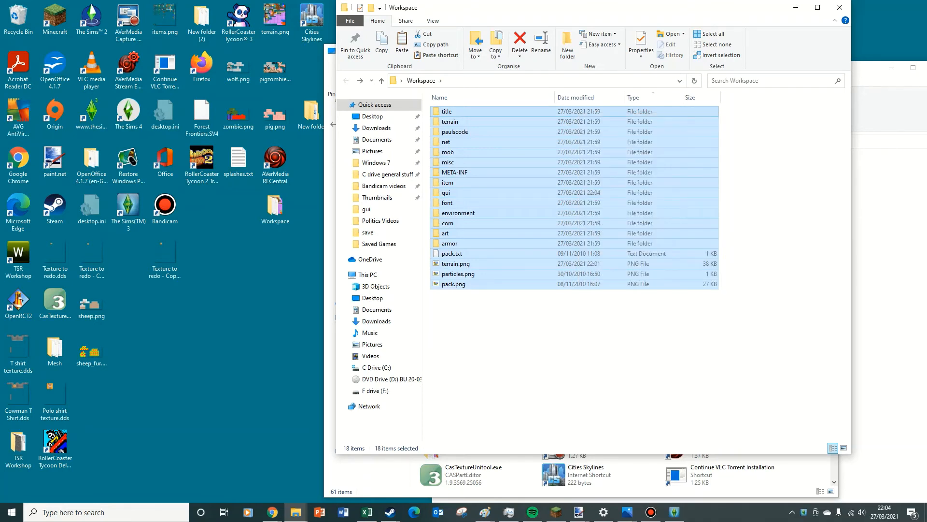
Step: Name the new archive Tutorial texture.zip and check its contents
key("BackSpace")
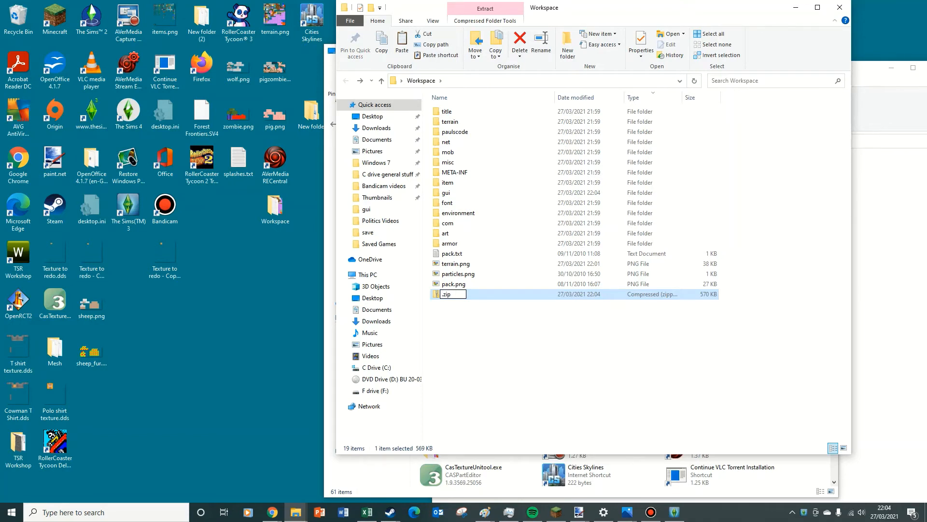
type("Tutorial texture")
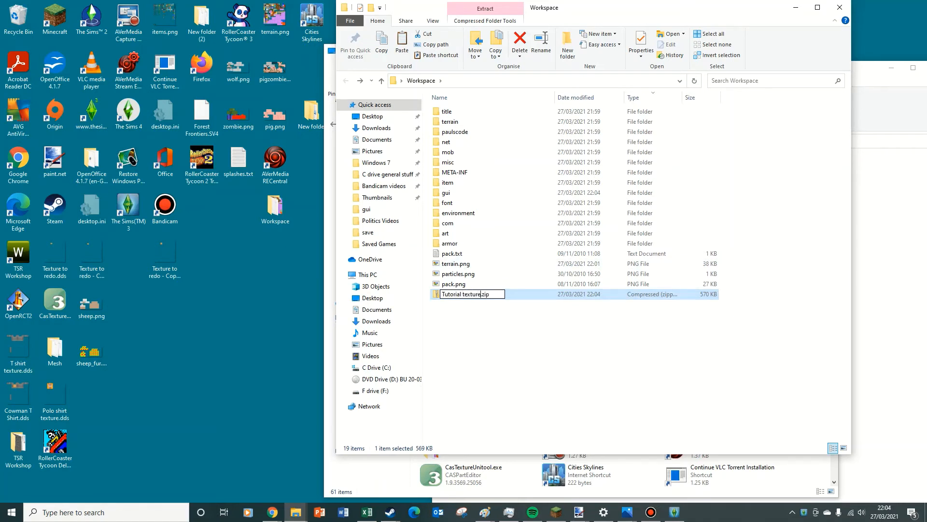
key("Return")
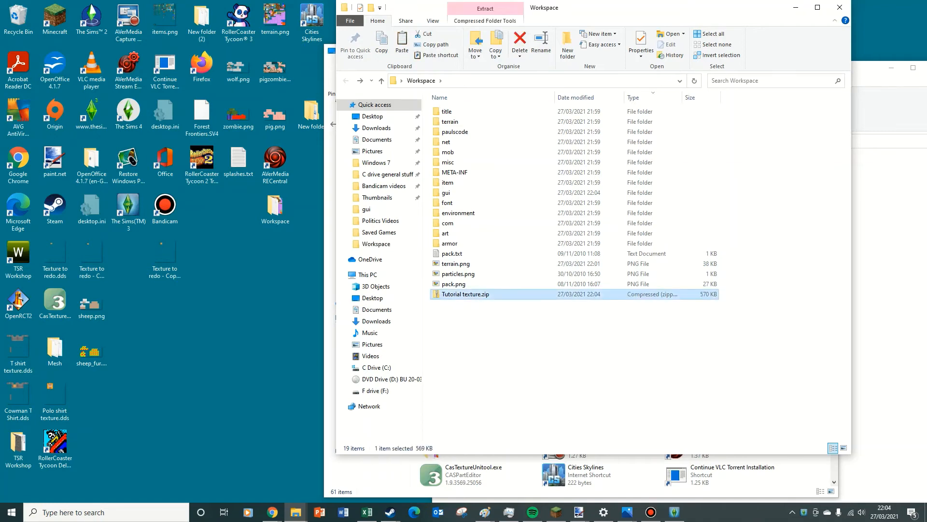
key("Return")
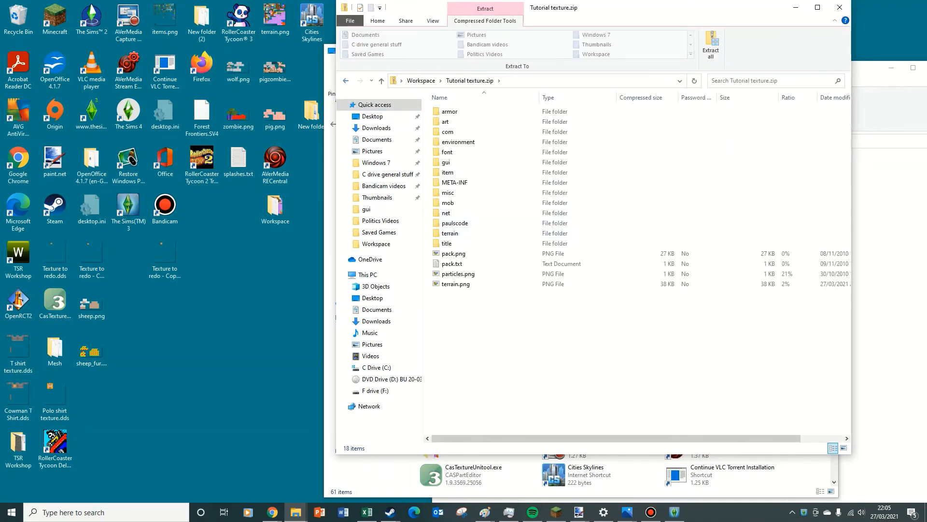
key("alt+Left")
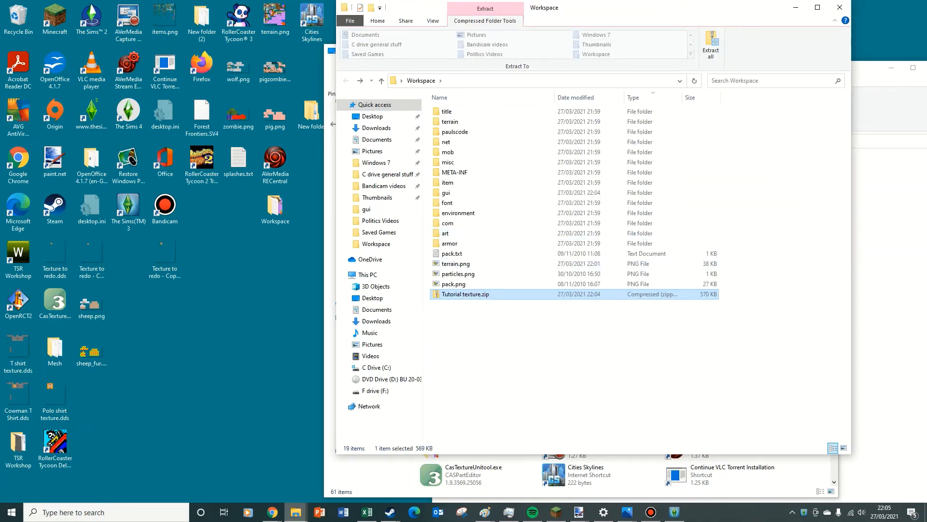
Step: Bring up the a1.2.6 folder window, place it beside the Workspace window and narrow it
mouse_move(296, 512)
left_click(368, 466)
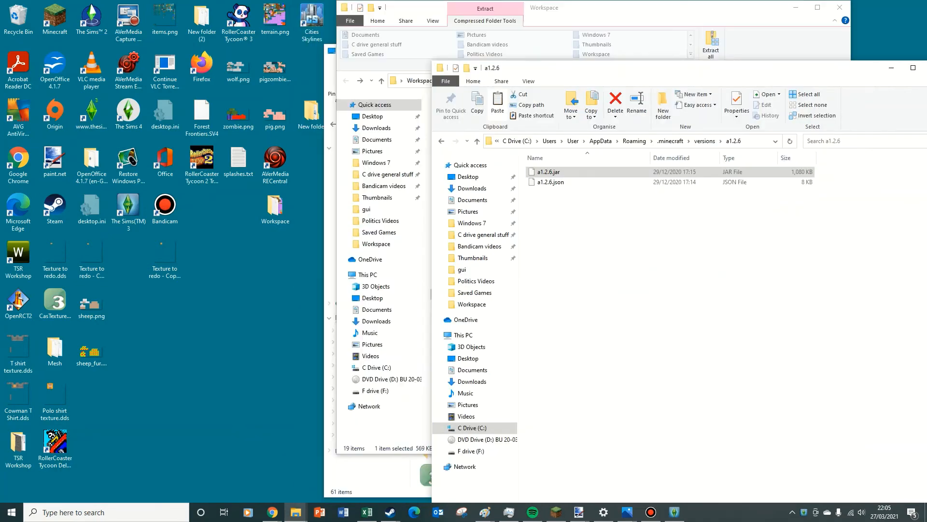
left_click_drag(628, 68, 218, 29)
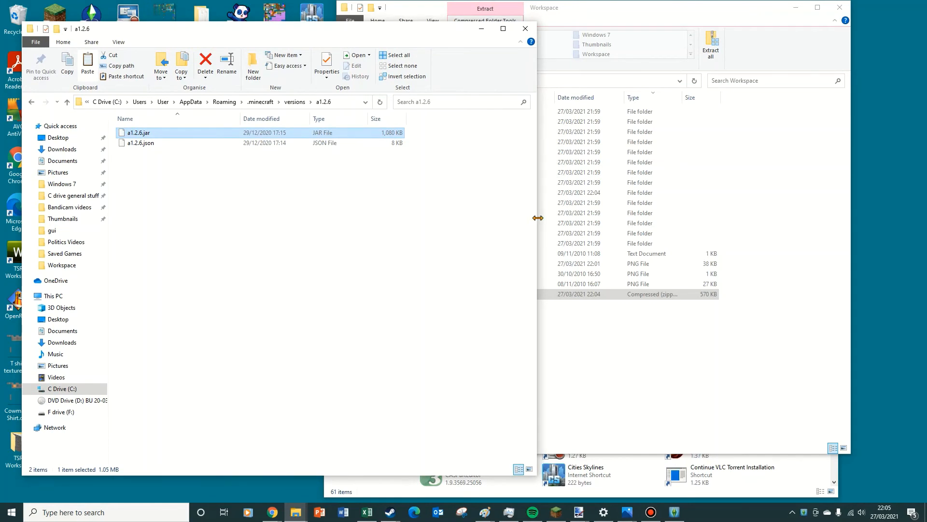
left_click_drag(536, 218, 486, 248)
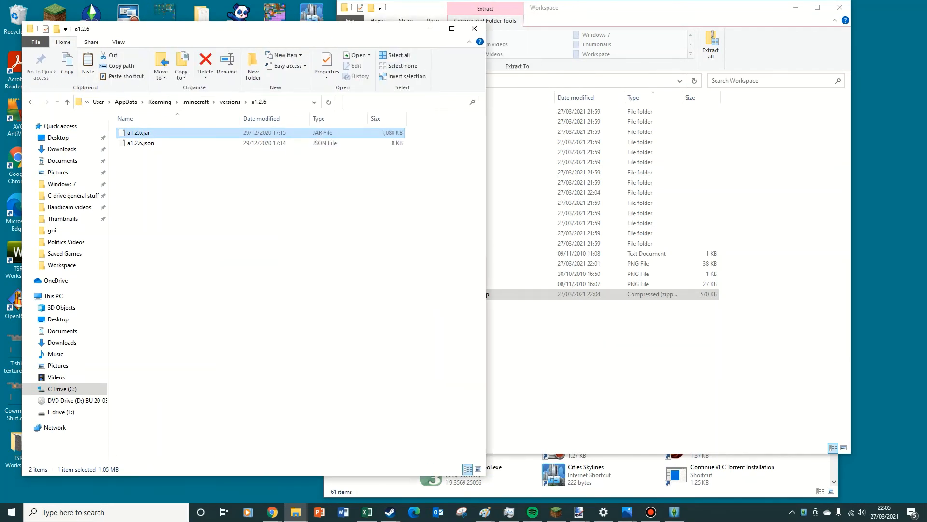
Step: Move Tutorial texture.zip from the Workspace folder into the texturepacks folder of .minecraft
left_click(196, 102)
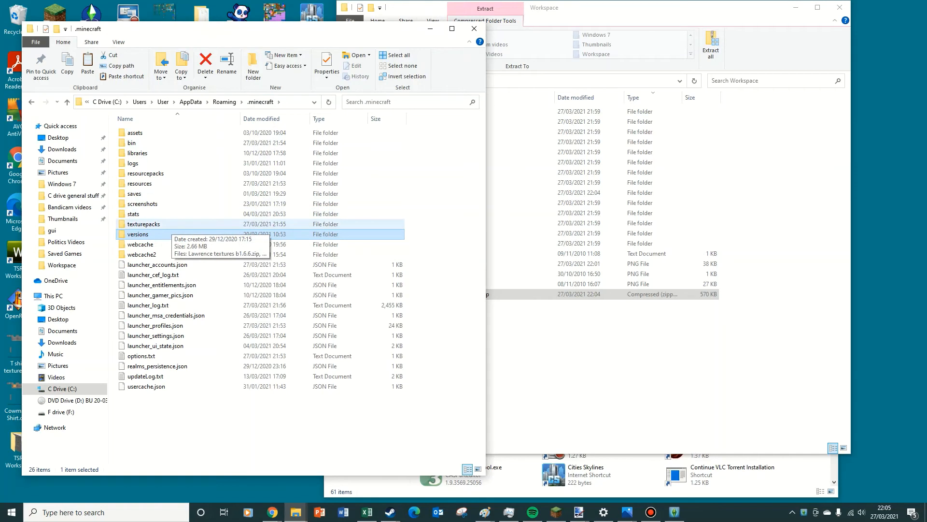
left_click(169, 224)
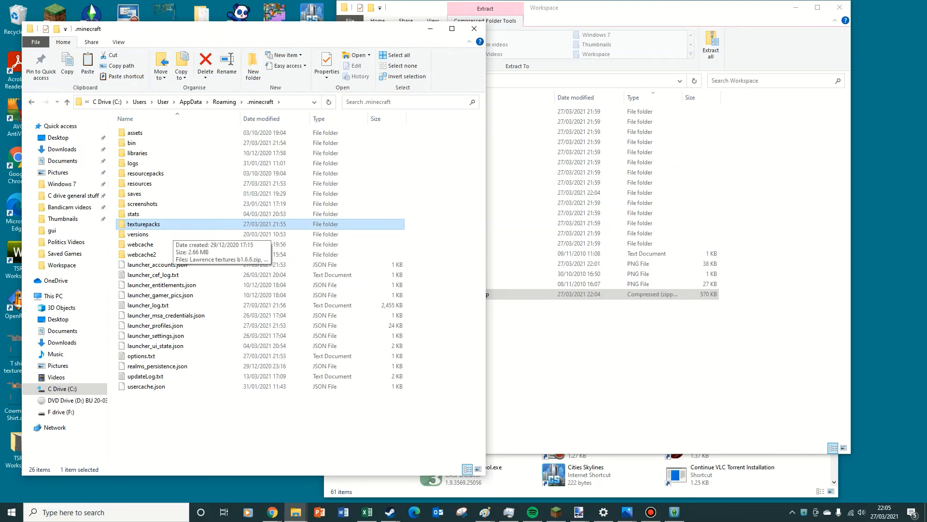
double_click(171, 225)
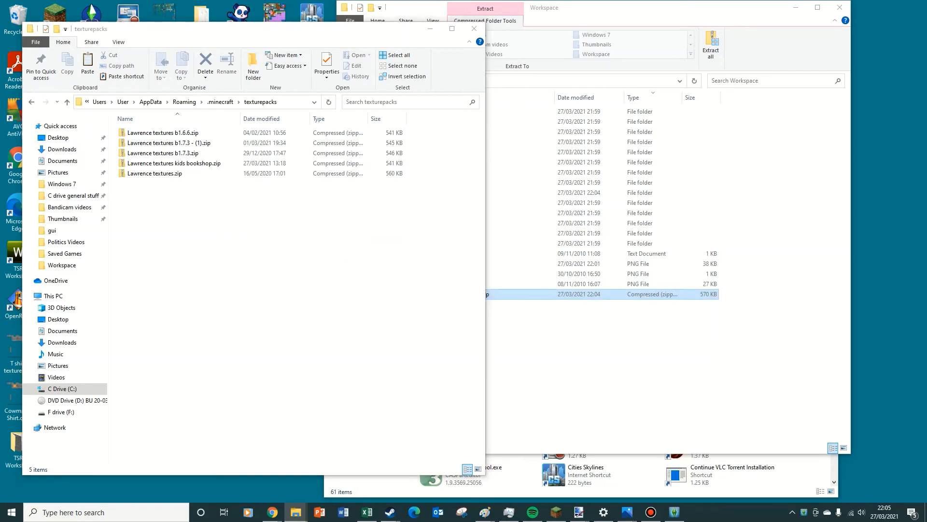
left_click(521, 294)
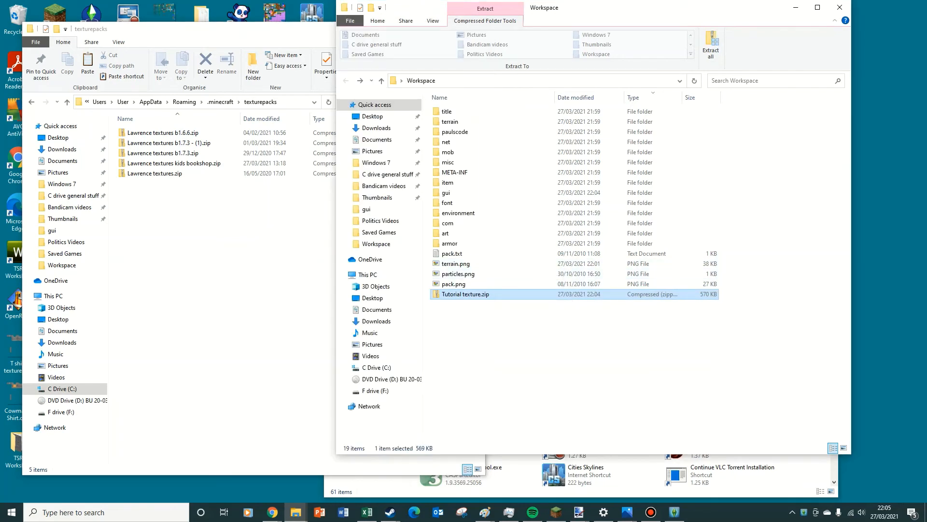
left_click_drag(483, 294, 199, 223)
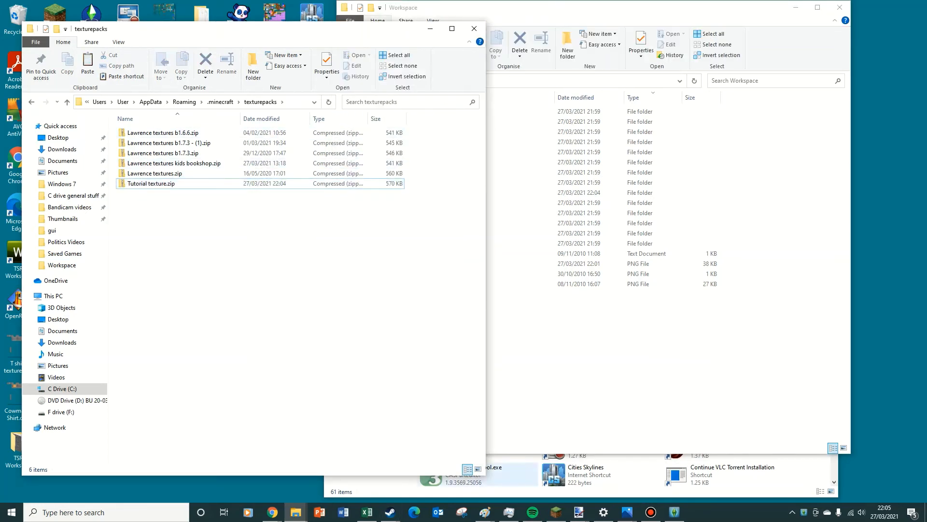
Step: Launch Minecraft alpha 1.2.6 from the Minecraft Launcher and apply Tutorial texture.zip as the texture pack
left_click(556, 512)
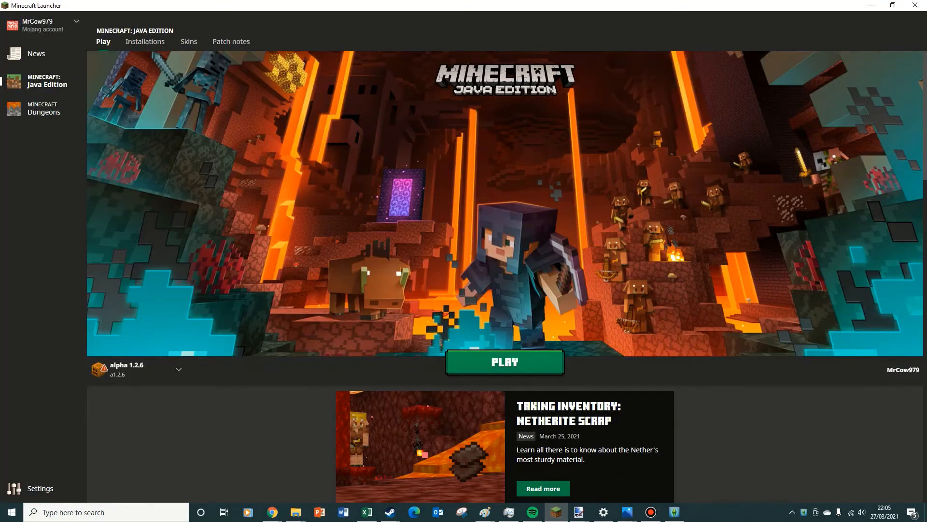
left_click(505, 362)
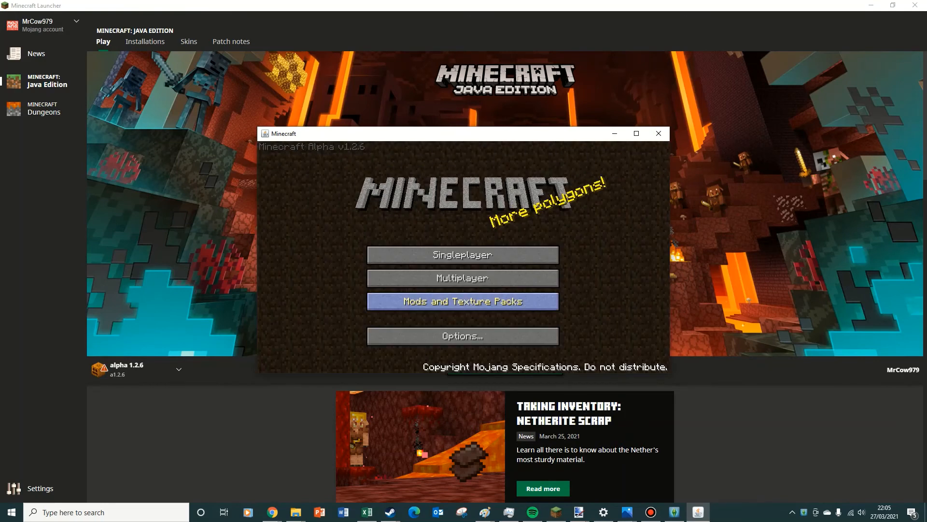
left_click(464, 300)
left_click_drag(464, 299, 463, 198)
left_click(463, 296)
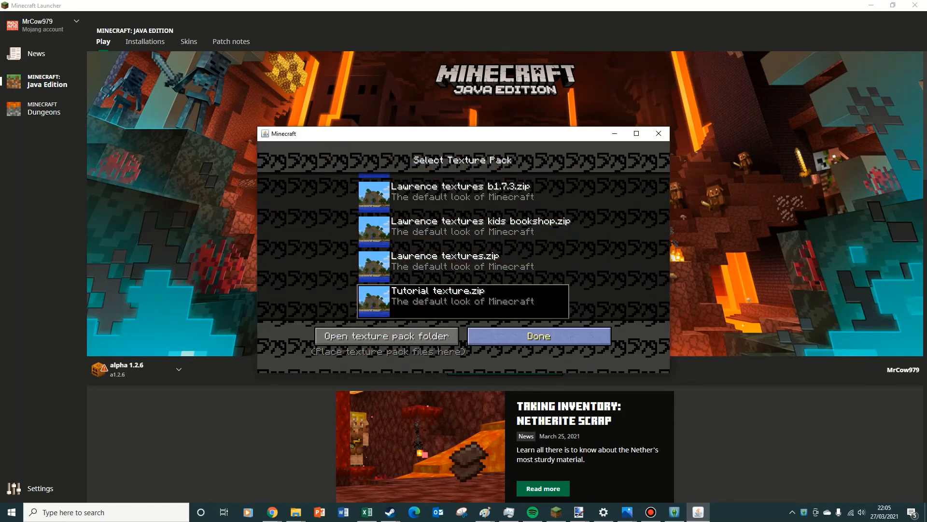
left_click(539, 336)
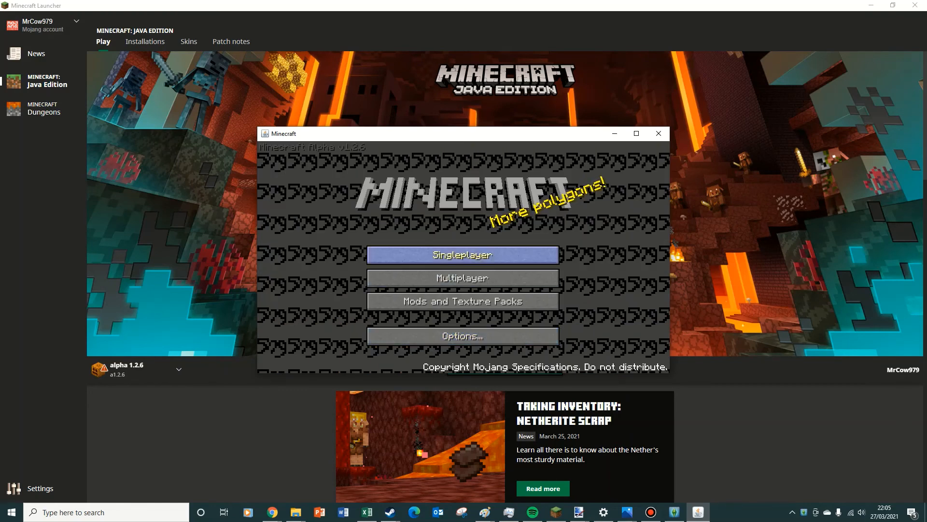
Step: Load a saved singleplayer world and walk around the building to inspect the new textures
left_click(463, 255)
left_click(462, 281)
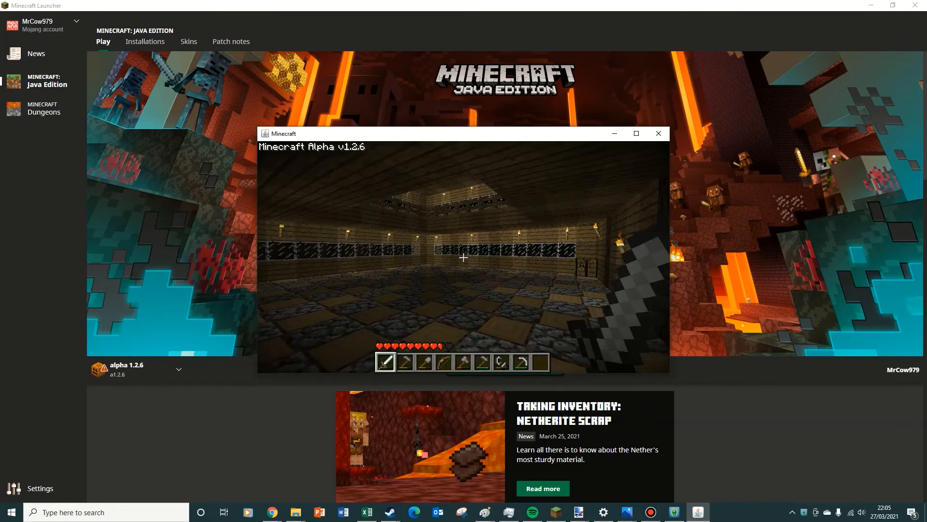
key("w")
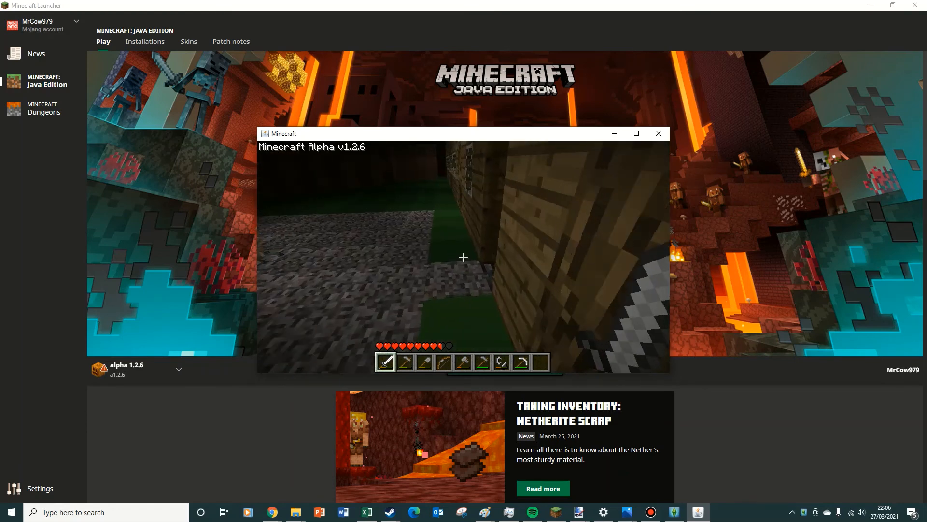
key("w")
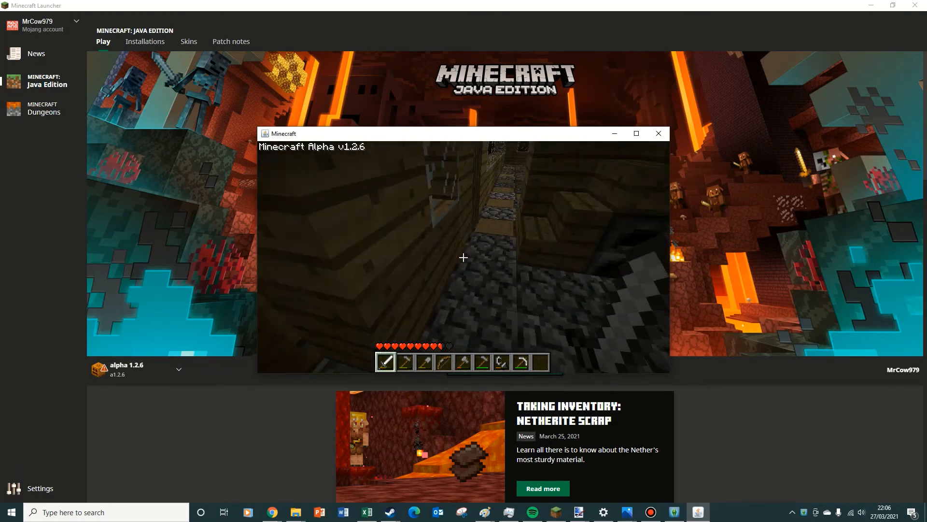
Step: Open the large chest, put the diamond pickaxe in the last hotbar slot and hold it
right_click(463, 258)
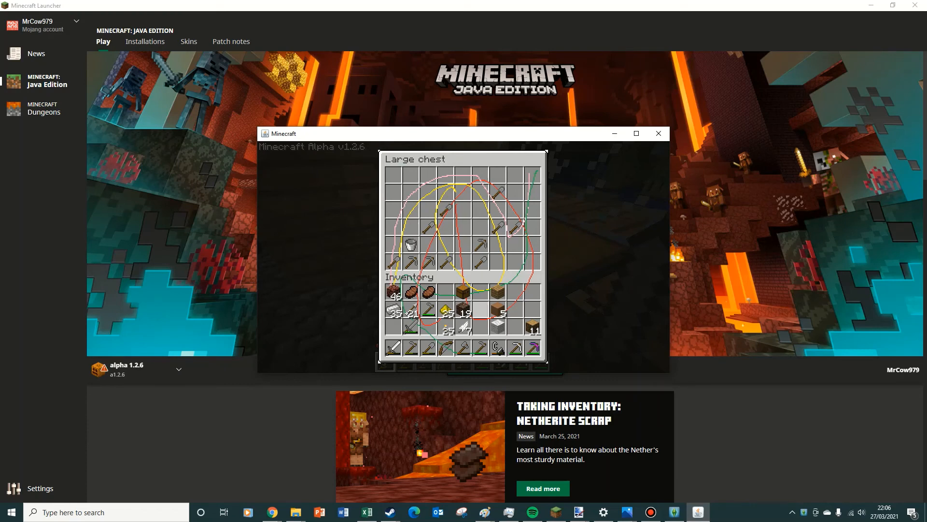
key("e")
key("6")
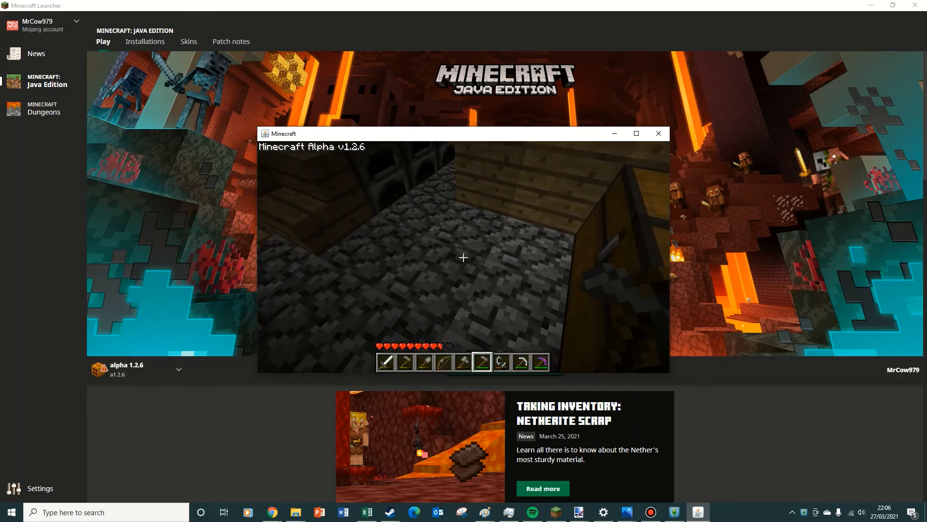
scroll(463, 258, "up", 6)
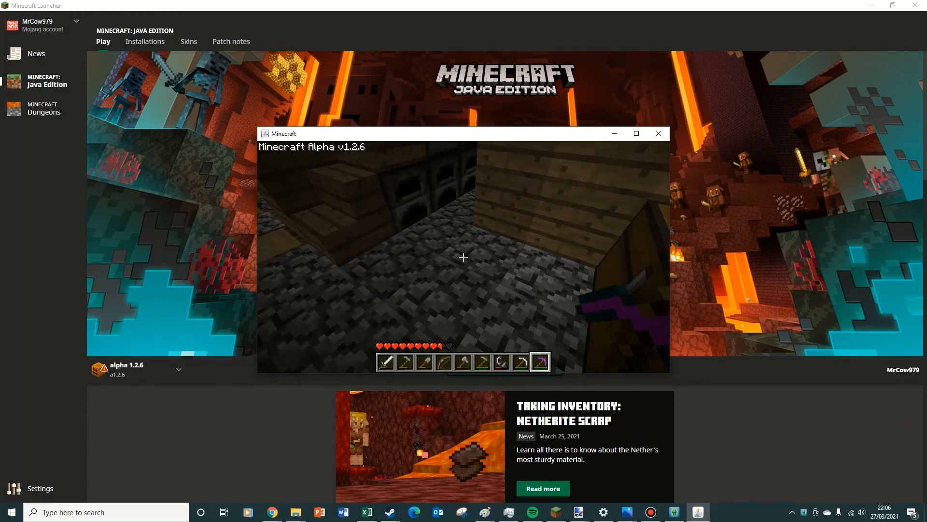
Step: Check the key bindings in the Controls options, close the options and return to the game
key("Escape")
left_click(464, 300)
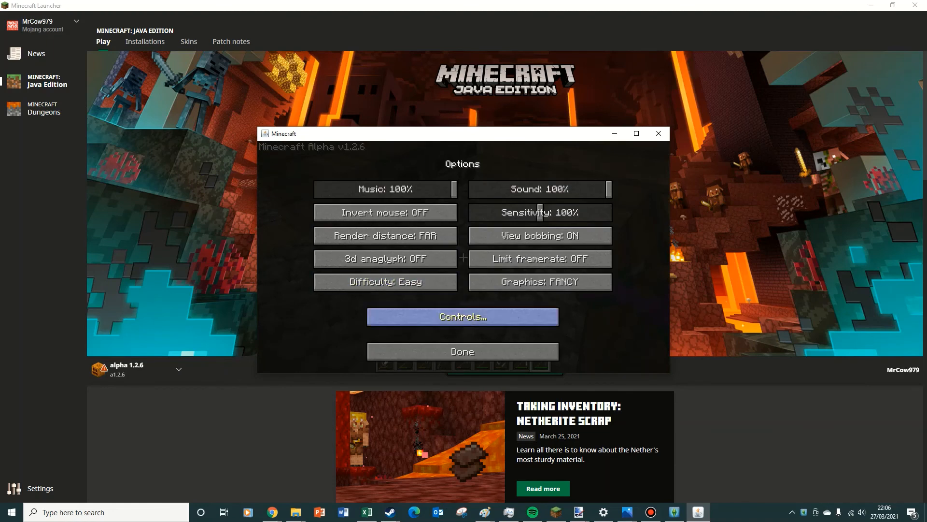
left_click(463, 317)
left_click(463, 352)
left_click(462, 351)
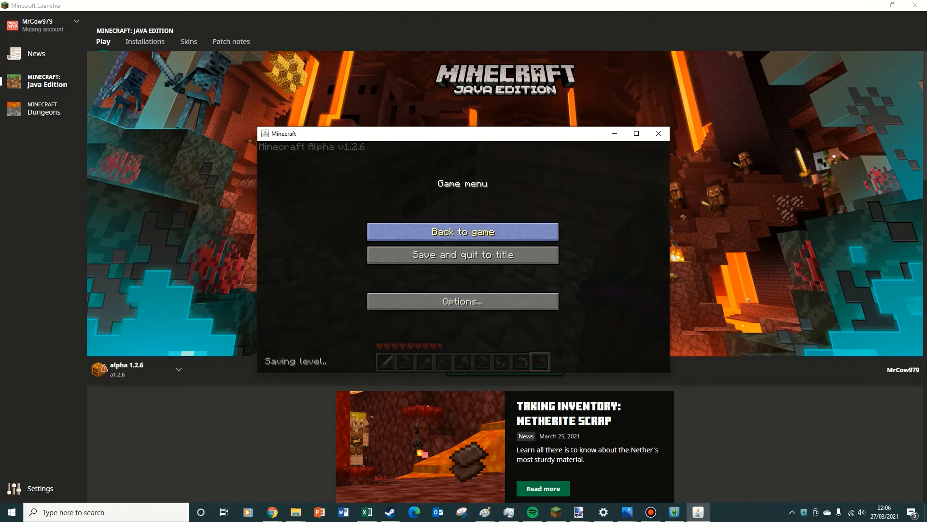
left_click(463, 232)
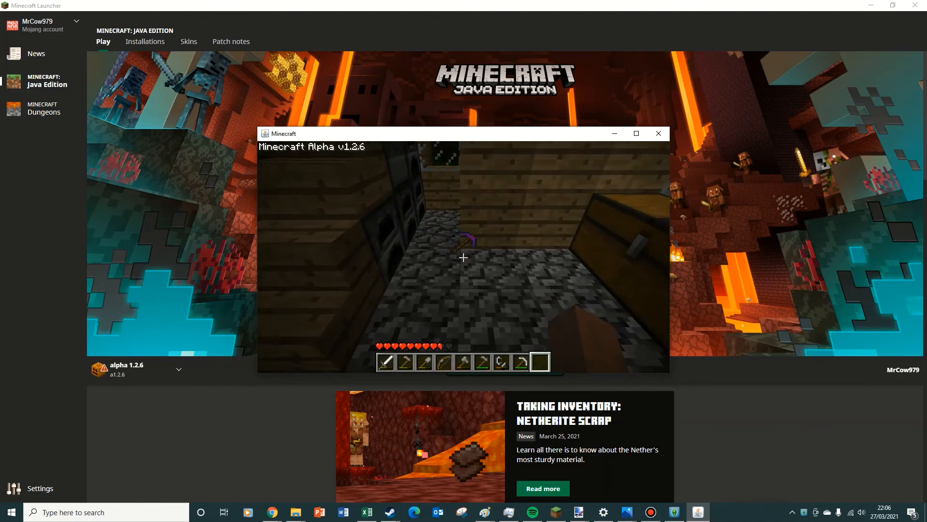
Step: Move the diamond pickaxe from the last hotbar slot back into the large chest, close it and open the player inventory
right_click(463, 258)
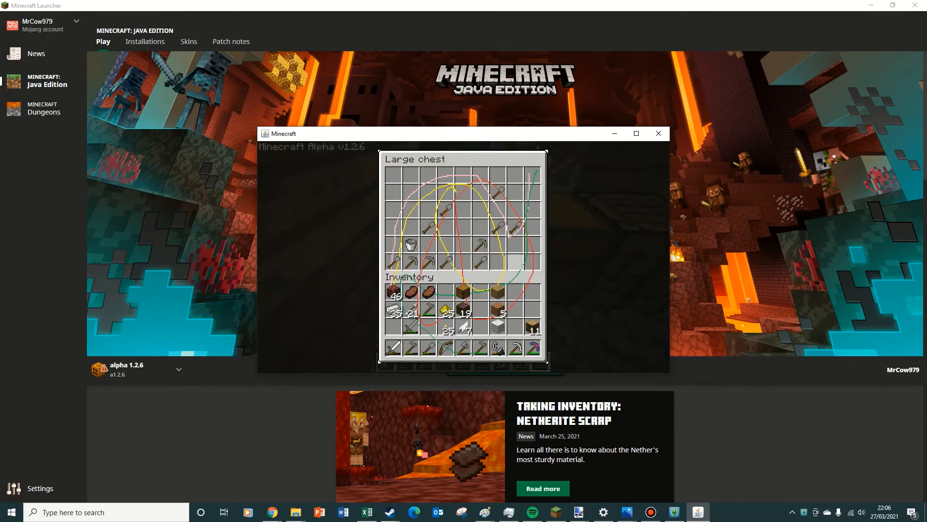
left_click(533, 348)
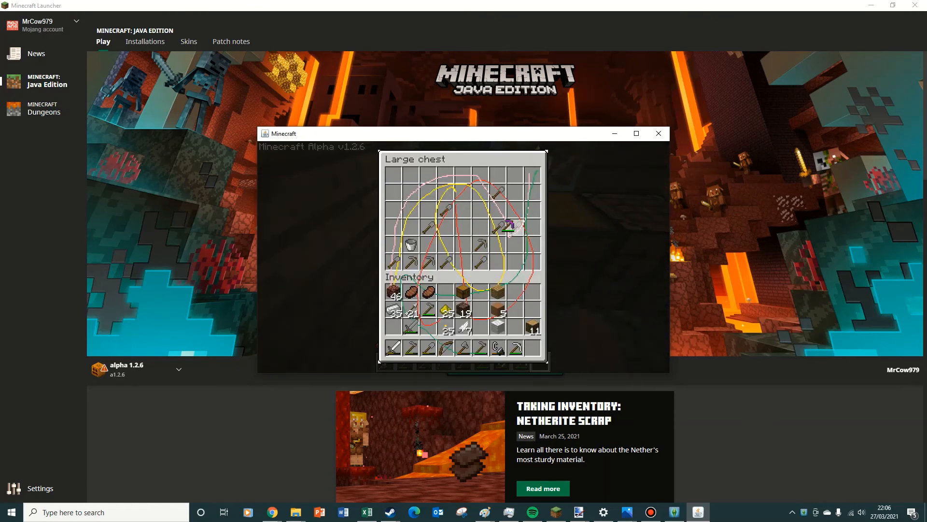
left_click(532, 227)
key("e")
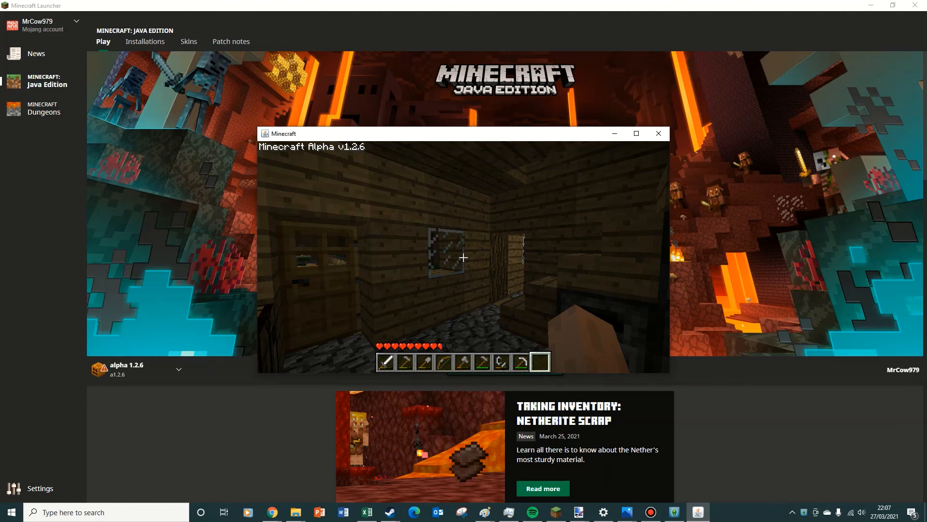
key("e")
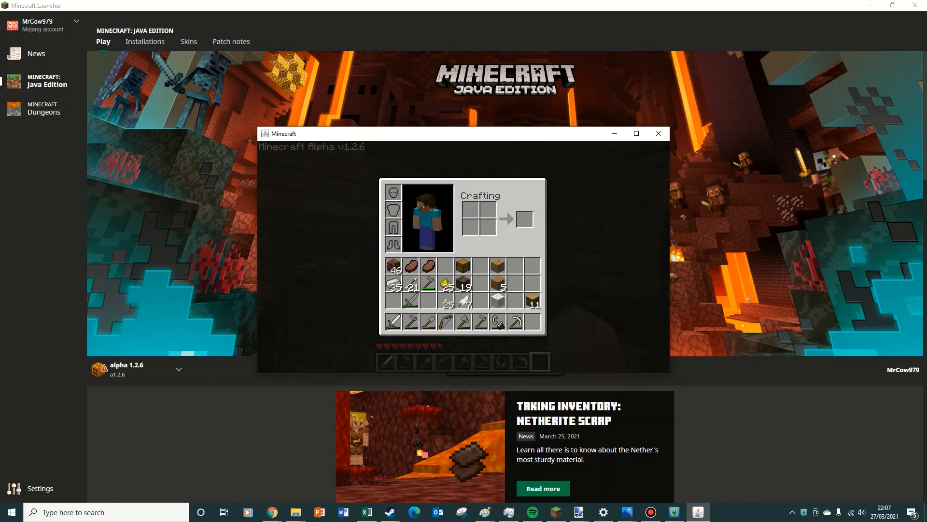